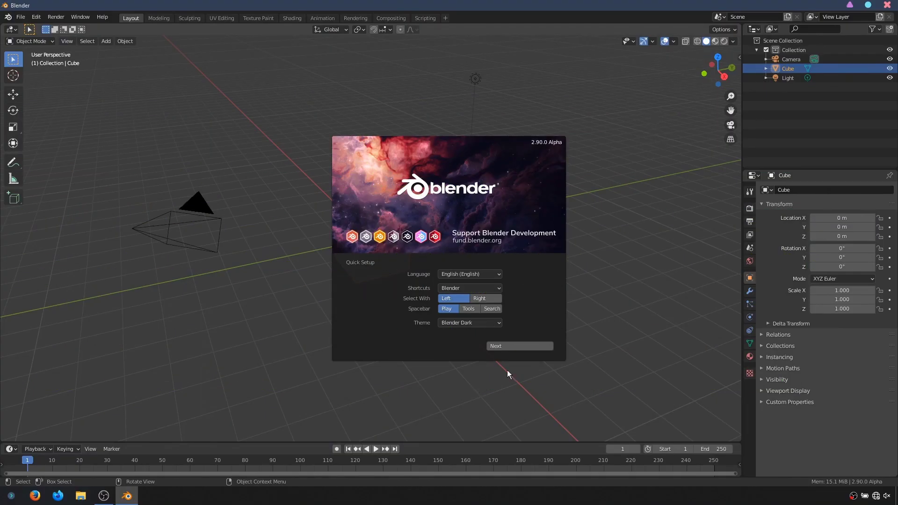
Step: Open Preferences, turn off the splash screen and enable Zoom to Mouse Position
{"action": "left_click", "coordinate": [30, 17]}
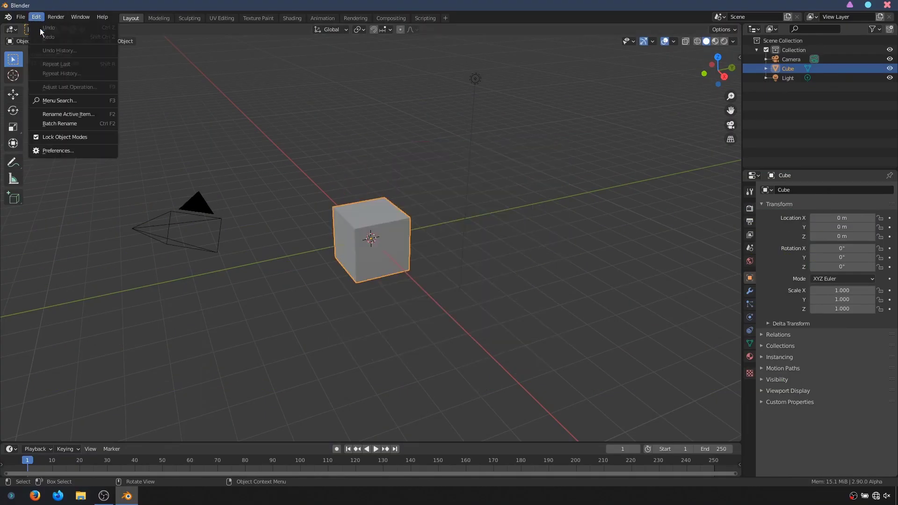
{"action": "left_click", "coordinate": [73, 150]}
{"action": "mouse_move", "coordinate": [162, 52]}
{"action": "left_mouse_down"}
{"action": "mouse_move", "coordinate": [351, 117]}
{"action": "mouse_move", "coordinate": [423, 118]}
{"action": "left_mouse_up"}
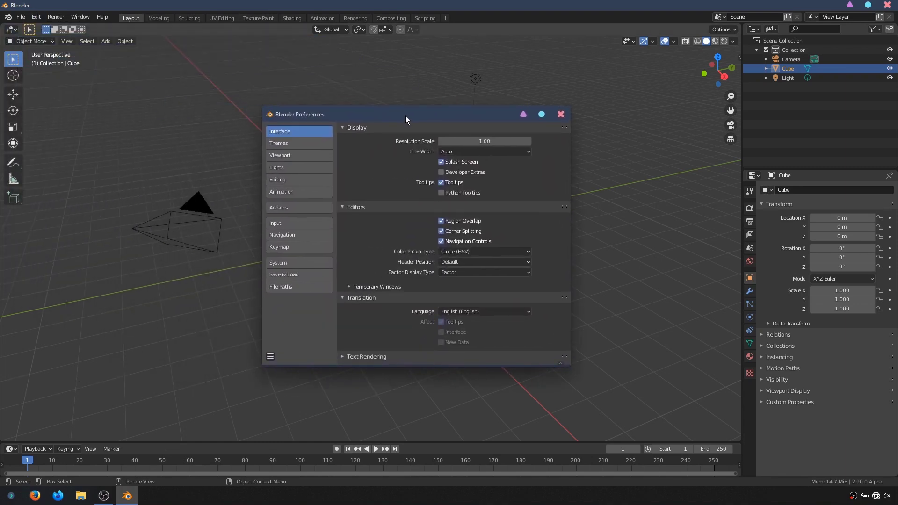
{"action": "left_click", "coordinate": [450, 163]}
{"action": "left_click", "coordinate": [299, 223]}
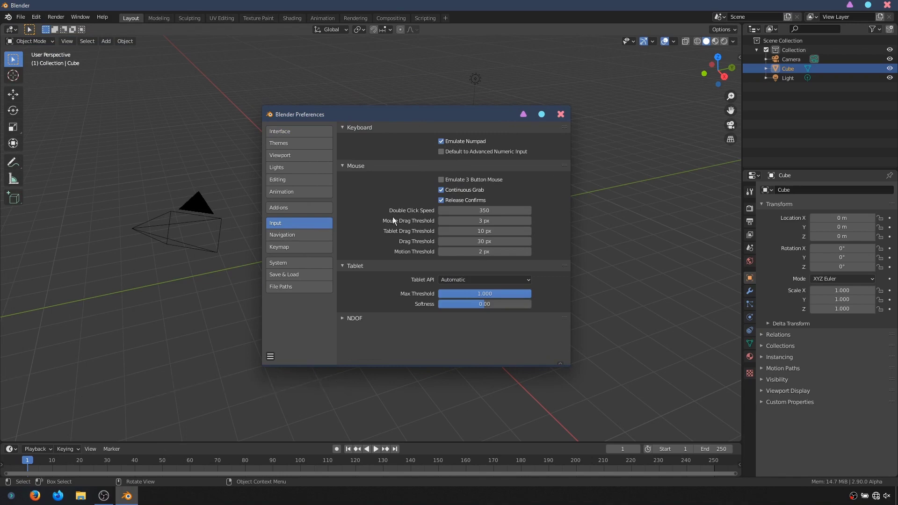
{"action": "left_click", "coordinate": [482, 255]}
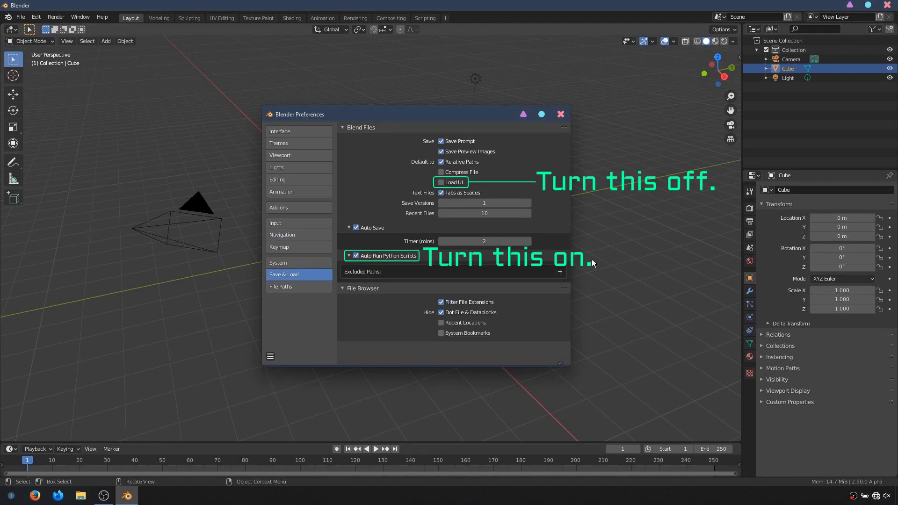
Step: In the Keymap, search by key for F1 and delete the online manual binding
{"action": "left_click", "coordinate": [324, 245]}
{"action": "left_click", "coordinate": [401, 142]}
{"action": "left_click", "coordinate": [493, 141]}
{"action": "type", "text": "f1"}
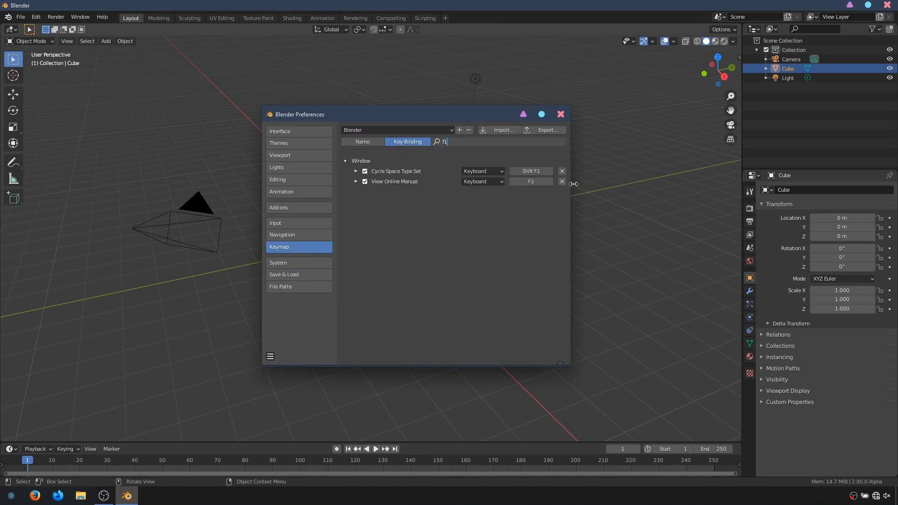
{"action": "left_click", "coordinate": [562, 182]}
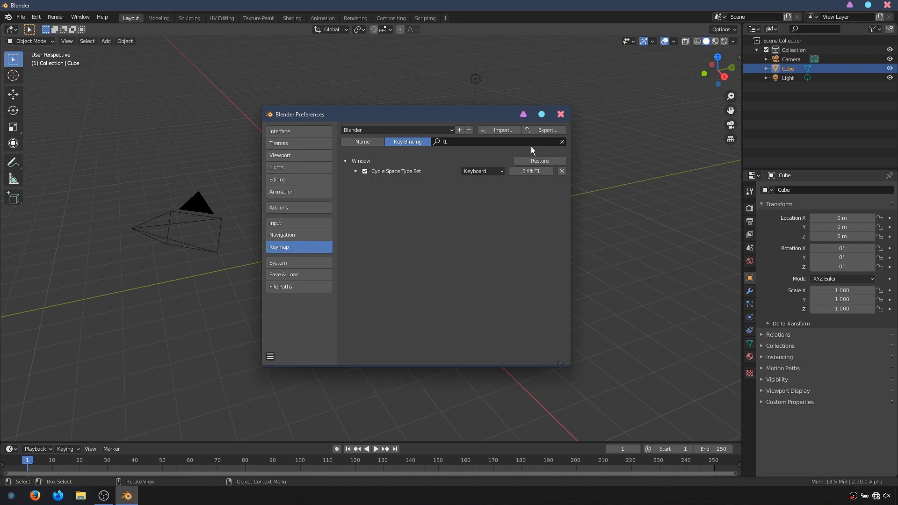
Step: Rebind Search Menu from F3 to F1
{"action": "left_click", "coordinate": [531, 145]}
{"action": "type", "text": "f3"}
{"action": "key", "text": "Return"}
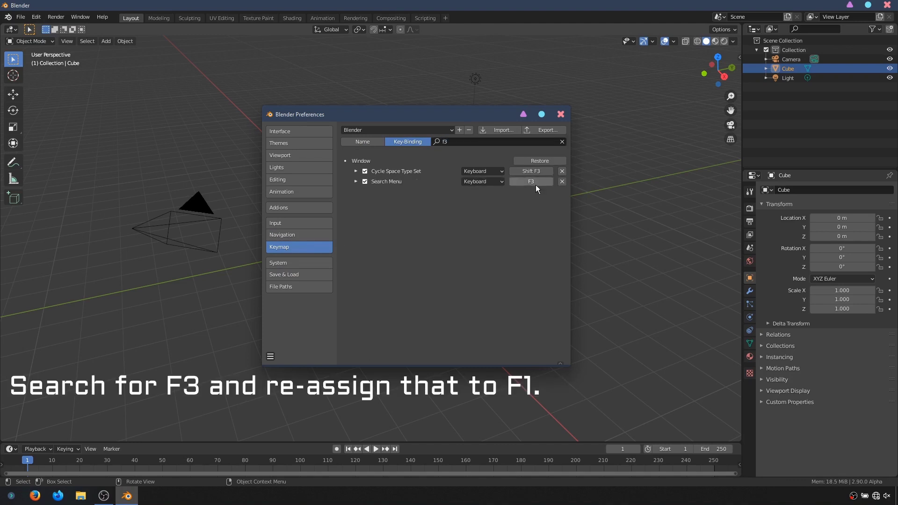
{"action": "left_click", "coordinate": [536, 184]}
{"action": "key", "text": "F1"}
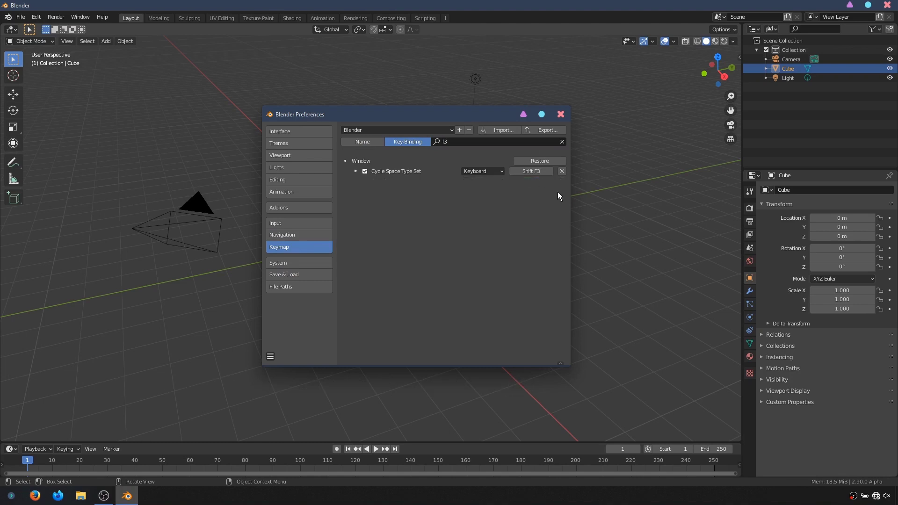
Step: Delete the Z Shading binding and the F4 File Context Menu binding
{"action": "left_click", "coordinate": [493, 142]}
{"action": "type", "text": "z"}
{"action": "key", "text": "Return"}
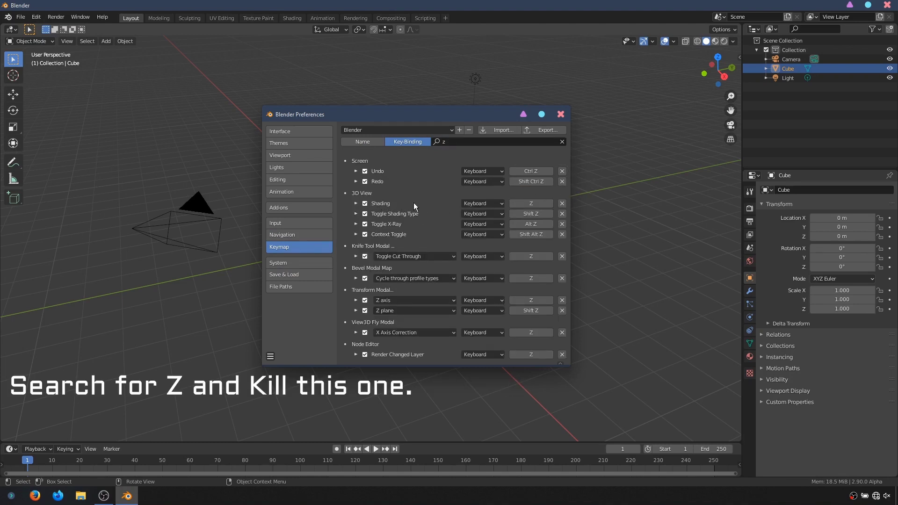
{"action": "left_click", "coordinate": [562, 203]}
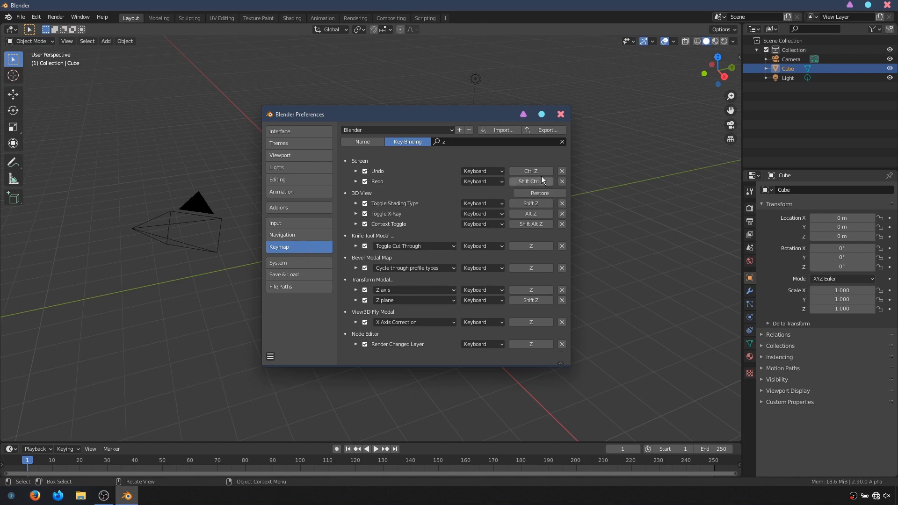
{"action": "left_click", "coordinate": [523, 142]}
{"action": "type", "text": "f4"}
{"action": "key", "text": "Return"}
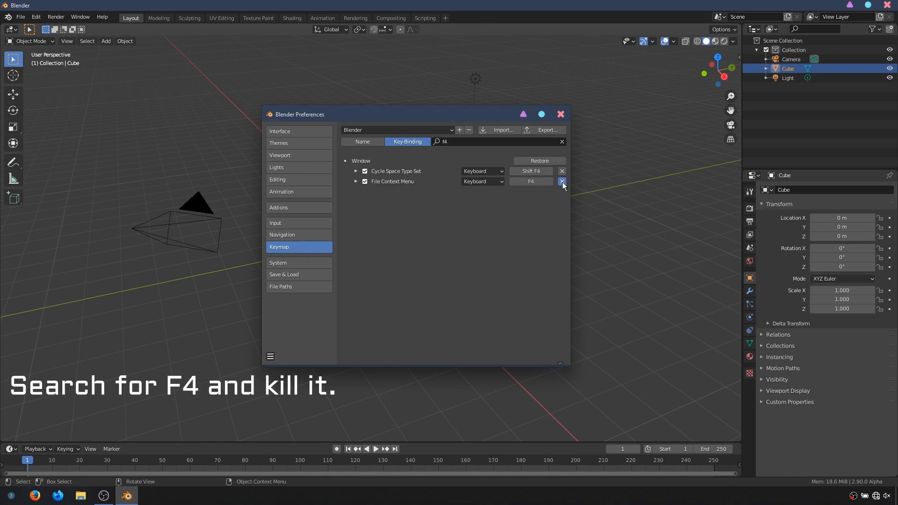
{"action": "left_click", "coordinate": [562, 181]}
Step: Clear the key search and expand the Window keymap category
{"action": "left_click", "coordinate": [561, 142]}
{"action": "left_click_drag", "start_coordinate": [567, 147], "coordinate": [568, 212]}
{"action": "left_click", "coordinate": [348, 136]}
Step: Add a Window binding: F4 runs wm.context_toggle on space_data.overlay.show_wireframes
{"action": "left_click", "coordinate": [386, 269]}
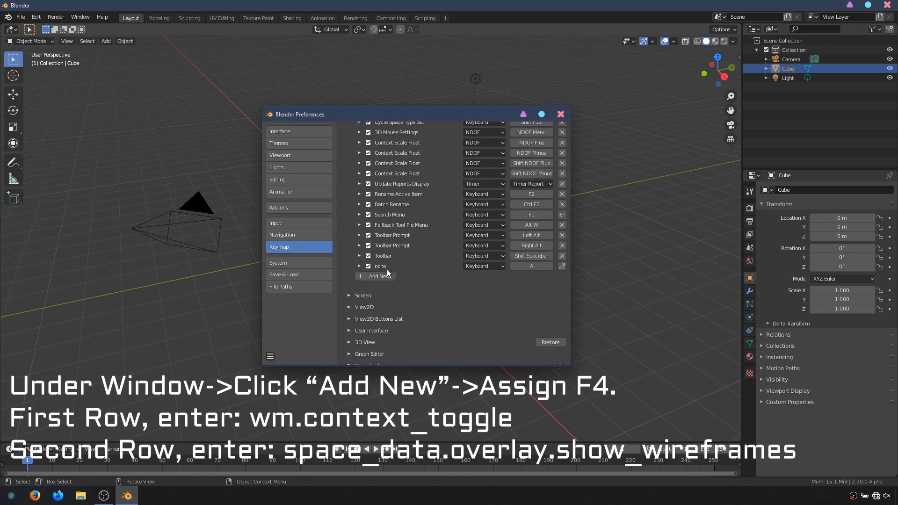
{"action": "left_click", "coordinate": [359, 266]}
{"action": "left_click", "coordinate": [529, 269]}
{"action": "key", "text": "F4"}
{"action": "left_click", "coordinate": [421, 283]}
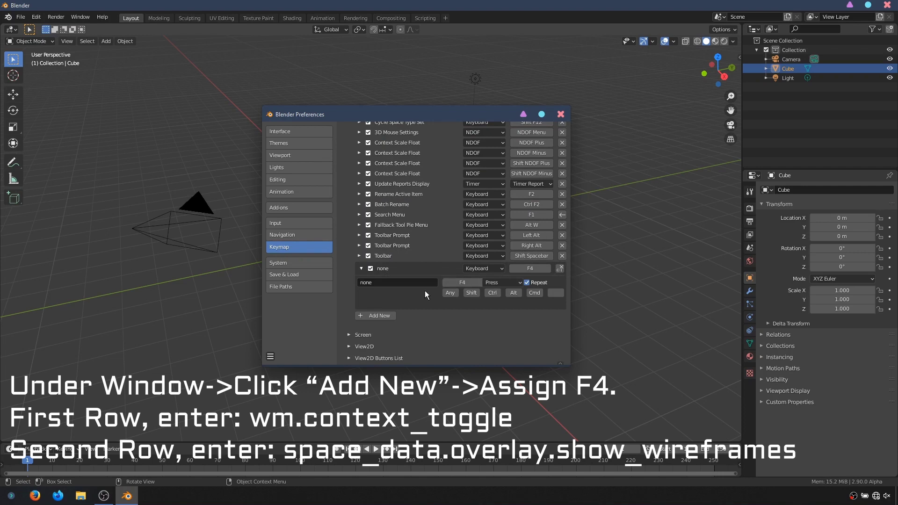
{"action": "type", "text": "wm.context_toggle"}
{"action": "key", "text": "Return"}
{"action": "left_click", "coordinate": [420, 315]}
{"action": "type", "text": "space_data.overlay.show_wireframes"}
{"action": "key", "text": "Return"}
Step: Add a second Window binding: F3 runs view3d.toggle_shading with Type Wireframe
{"action": "left_click", "coordinate": [379, 330]}
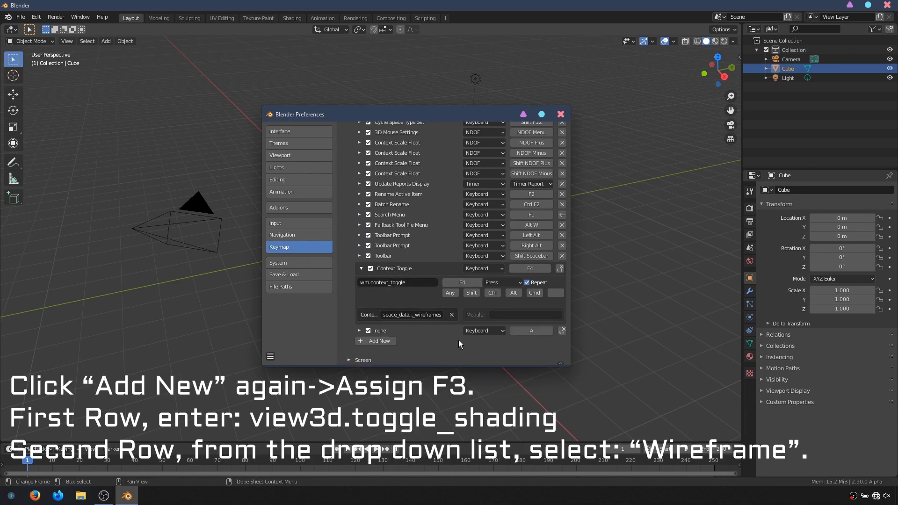
{"action": "left_click", "coordinate": [359, 331]}
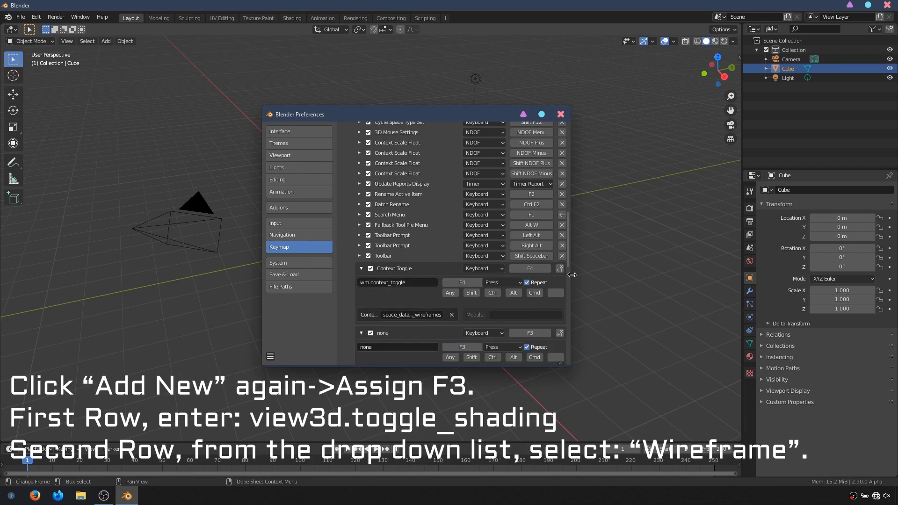
{"action": "scroll", "coordinate": [568, 267], "scroll_direction": "down", "scroll_amount": 5}
{"action": "left_click", "coordinate": [397, 254]}
{"action": "type", "text": "view3d.toggle_shading"}
{"action": "key", "text": "Return"}
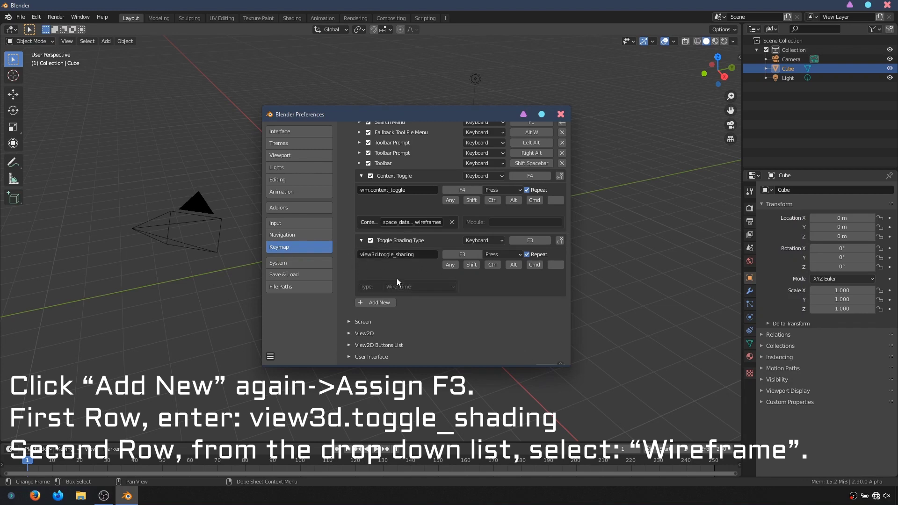
{"action": "left_click", "coordinate": [412, 286]}
{"action": "left_click", "coordinate": [404, 295]}
{"action": "scroll", "coordinate": [567, 234], "scroll_direction": "up", "scroll_amount": 2}
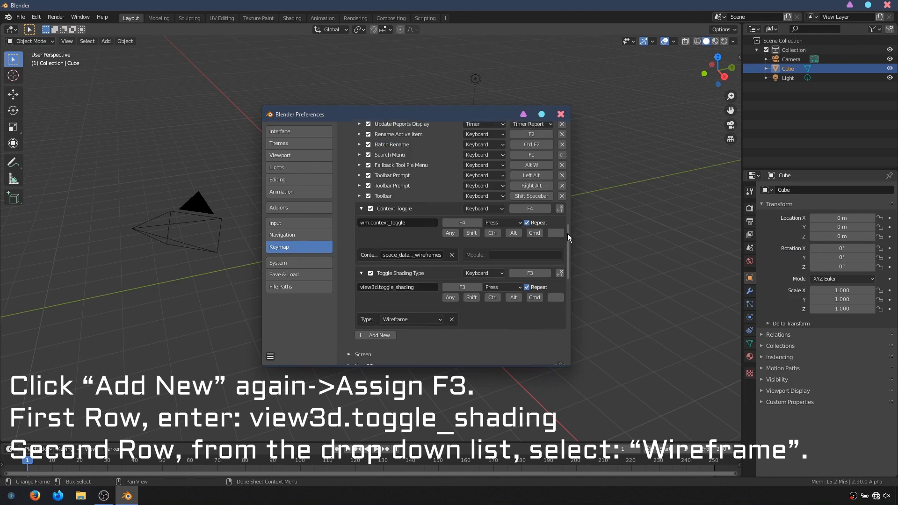
{"action": "scroll", "coordinate": [568, 234], "scroll_direction": "up", "scroll_amount": 15}
{"action": "left_click", "coordinate": [349, 221]}
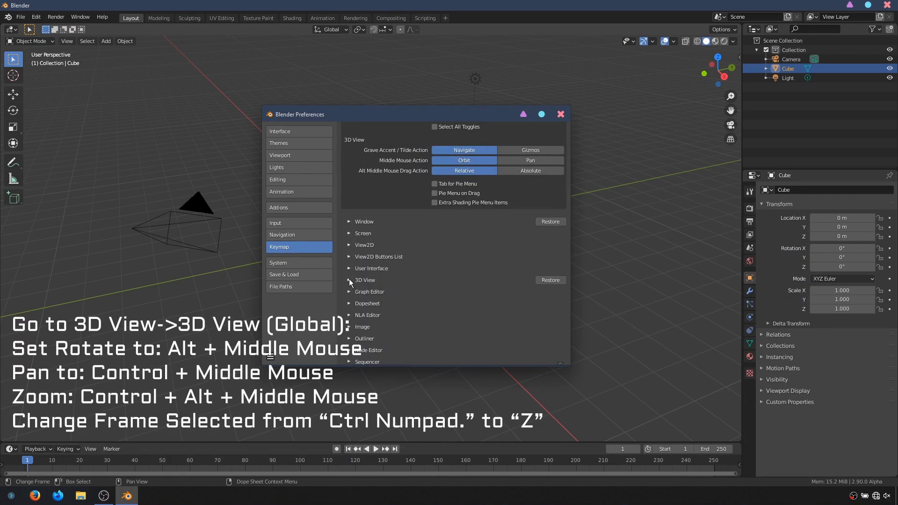
Step: In 3D View (Global), rebind Rotate View to Alt+middle mouse
{"action": "left_click", "coordinate": [359, 290]}
{"action": "left_click_drag", "start_coordinate": [568, 155], "coordinate": [574, 192]}
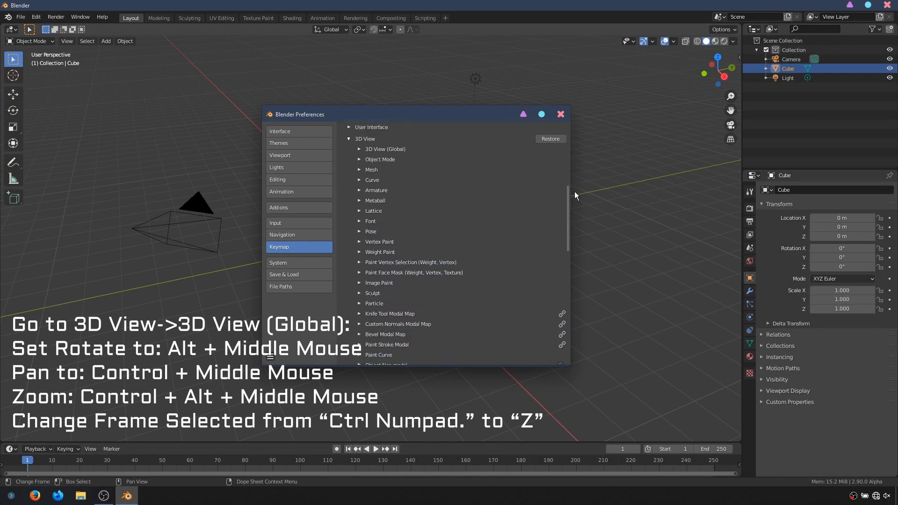
{"action": "left_click", "coordinate": [358, 137]}
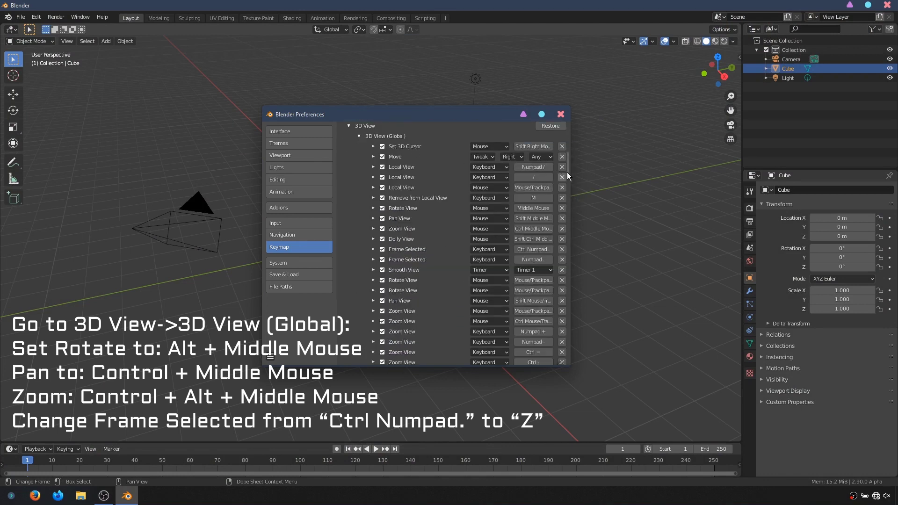
{"action": "scroll", "coordinate": [567, 175], "scroll_direction": "down", "scroll_amount": 5}
{"action": "left_click", "coordinate": [531, 129]}
{"action": "key", "text": "alt"}
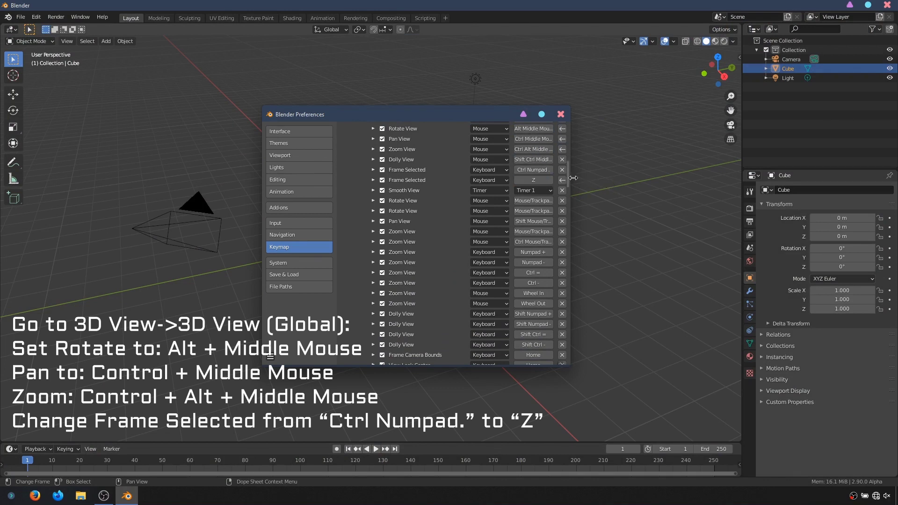
{"action": "left_click_drag", "start_coordinate": [568, 178], "coordinate": [573, 146]}
{"action": "left_click", "coordinate": [474, 141]}
Step: Find the key 5 bindings and give View Persp/Ortho the key 7
{"action": "type", "text": "5"}
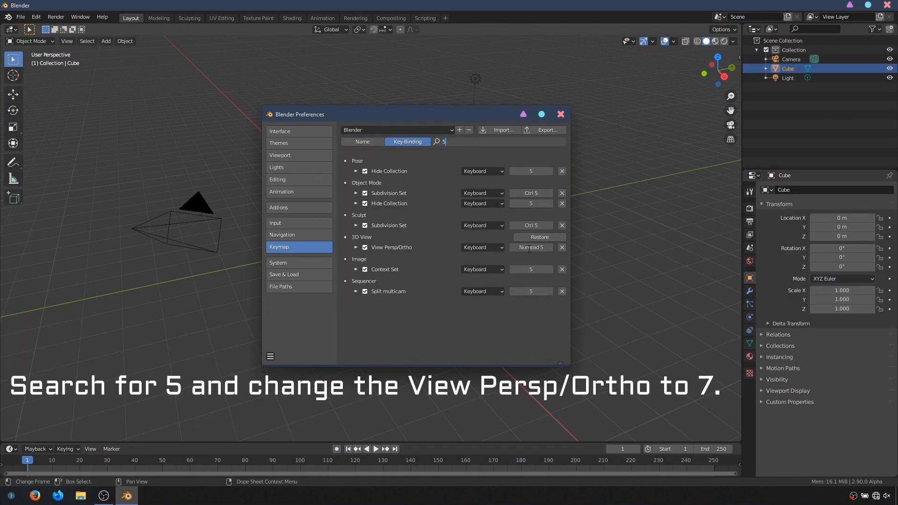
{"action": "left_click", "coordinate": [531, 247]}
{"action": "key", "text": "7"}
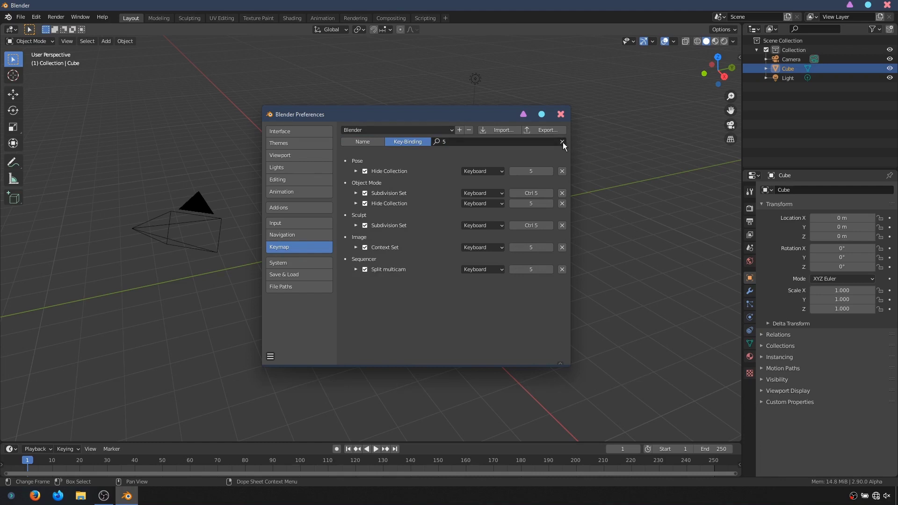
{"action": "left_click", "coordinate": [562, 142]}
Step: Search key 1 bindings and inspect the first View Axis entry's operator
{"action": "left_click", "coordinate": [533, 142]}
{"action": "type", "text": "1"}
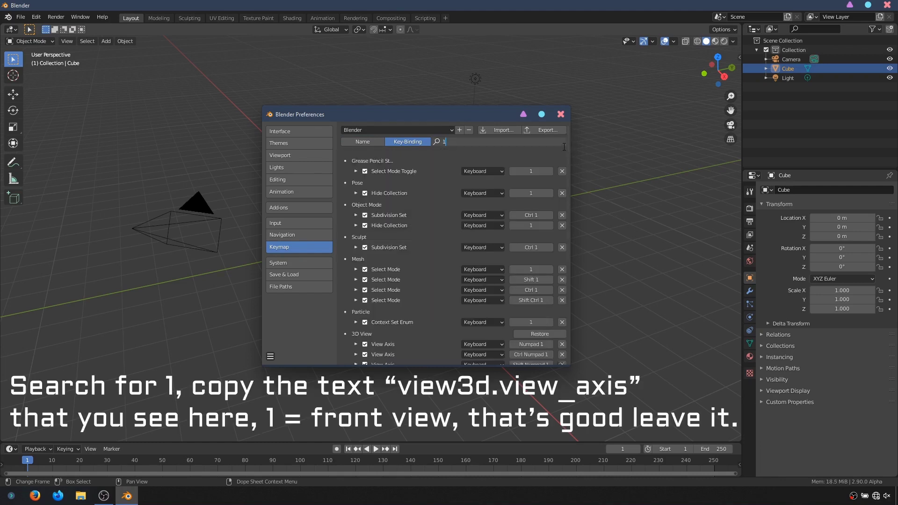
{"action": "key", "text": "Return"}
{"action": "scroll", "coordinate": [568, 150], "scroll_direction": "down", "scroll_amount": 3}
{"action": "scroll", "coordinate": [567, 164], "scroll_direction": "down", "scroll_amount": 3}
{"action": "scroll", "coordinate": [574, 217], "scroll_direction": "down", "scroll_amount": 2}
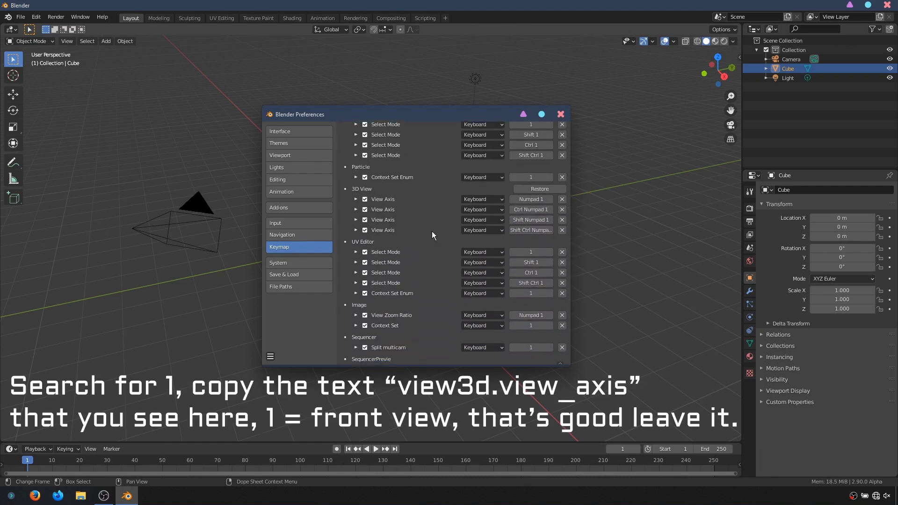
{"action": "left_click", "coordinate": [356, 199]}
{"action": "mouse_move", "coordinate": [569, 200]}
{"action": "left_mouse_down"}
{"action": "mouse_move", "coordinate": [569, 135]}
{"action": "mouse_move", "coordinate": [568, 189]}
{"action": "left_mouse_up"}
Step: Change the Numpad 2 View Orbit entry to view3d.view_axis with view Back
{"action": "left_click", "coordinate": [503, 142]}
{"action": "type", "text": "2"}
{"action": "key", "text": "Return"}
{"action": "left_click", "coordinate": [355, 246]}
{"action": "type", "text": "view3d.view_axis"}
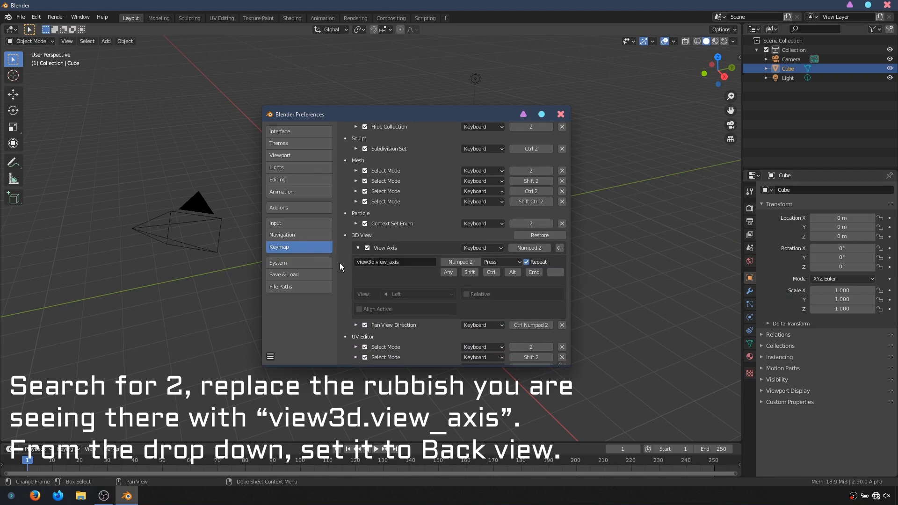
{"action": "left_click", "coordinate": [405, 293]}
{"action": "left_click", "coordinate": [406, 232]}
{"action": "mouse_move", "coordinate": [568, 216]}
{"action": "left_mouse_down"}
{"action": "mouse_move", "coordinate": [568, 144]}
{"action": "mouse_move", "coordinate": [558, 222]}
{"action": "left_mouse_up"}
Step: Set the Numpad 3 View Axis entry's view to Left
{"action": "left_click", "coordinate": [503, 142]}
{"action": "type", "text": "3"}
{"action": "left_click", "coordinate": [355, 227]}
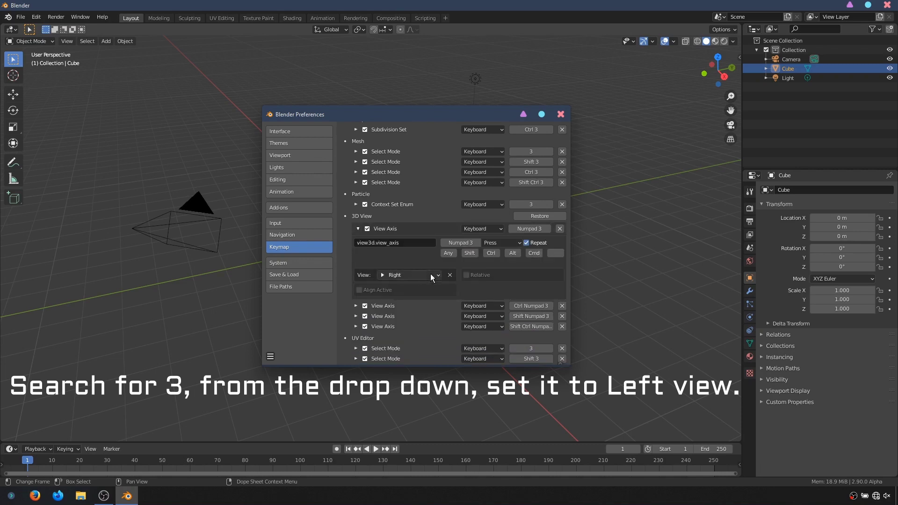
{"action": "left_click", "coordinate": [430, 274]}
{"action": "left_click", "coordinate": [392, 287]}
{"action": "mouse_move", "coordinate": [564, 242]}
{"action": "left_mouse_down"}
{"action": "mouse_move", "coordinate": [566, 133]}
{"action": "mouse_move", "coordinate": [568, 181]}
{"action": "left_mouse_up"}
Step: Change the Numpad 4 View Orbit entry to view3d.view_axis with view Right
{"action": "left_click", "coordinate": [512, 140]}
{"action": "type", "text": "4"}
{"action": "key", "text": "Return"}
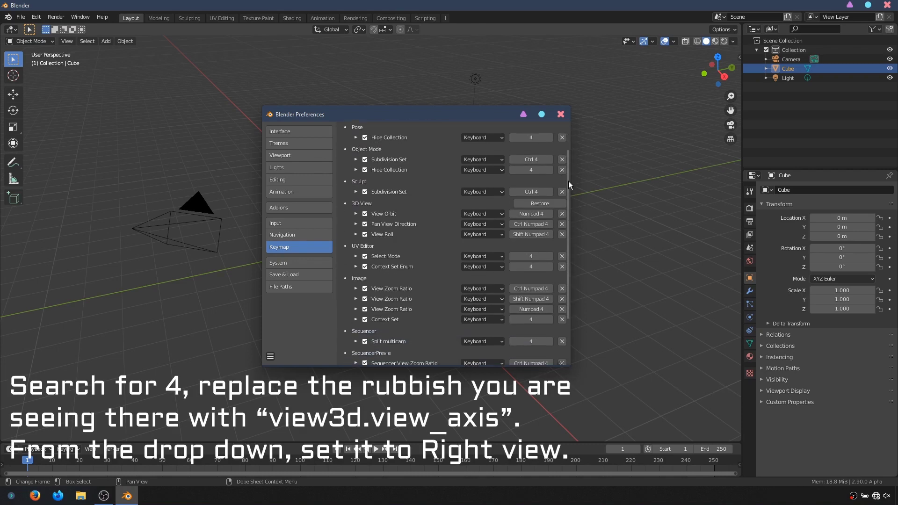
{"action": "left_click", "coordinate": [357, 209]}
{"action": "left_click", "coordinate": [391, 224]}
{"action": "type", "text": "view3d.view_axis"}
{"action": "key", "text": "Return"}
{"action": "left_click", "coordinate": [411, 256]}
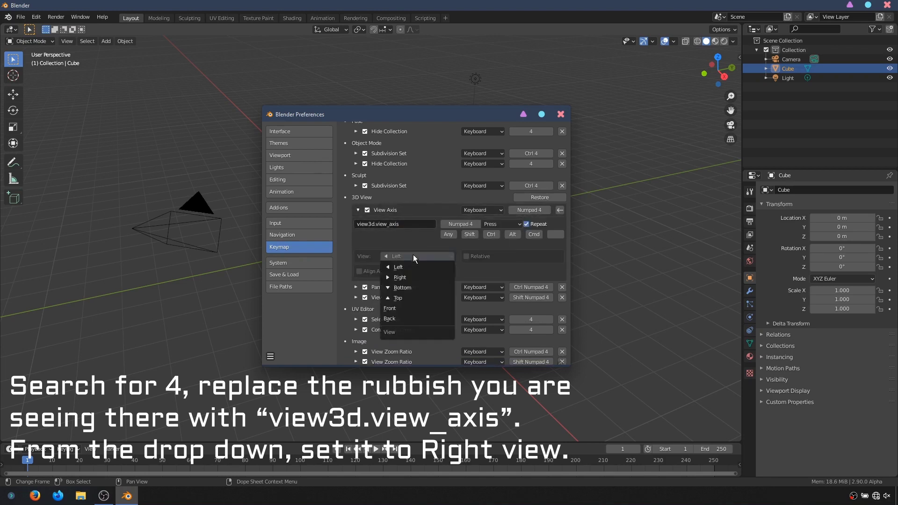
{"action": "left_click", "coordinate": [393, 268]}
{"action": "left_click_drag", "start_coordinate": [568, 201], "coordinate": [569, 178]}
{"action": "type", "text": "5"}
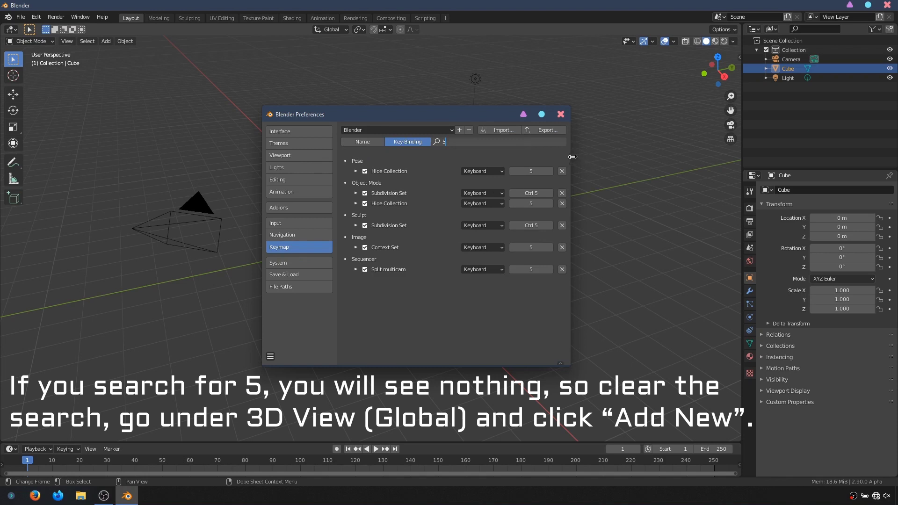
Step: Add a 3D View (Global) Numpad 5 binding running view3d.view_axis with view Top
{"action": "key", "text": "BackSpace"}
{"action": "key", "text": "Return"}
{"action": "left_click_drag", "start_coordinate": [568, 153], "coordinate": [581, 307]}
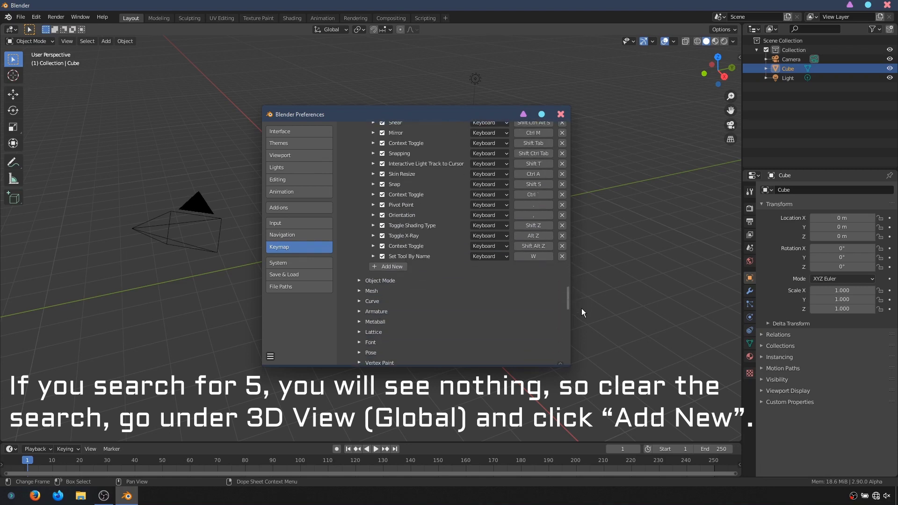
{"action": "left_click", "coordinate": [400, 266]}
{"action": "left_click", "coordinate": [518, 270]}
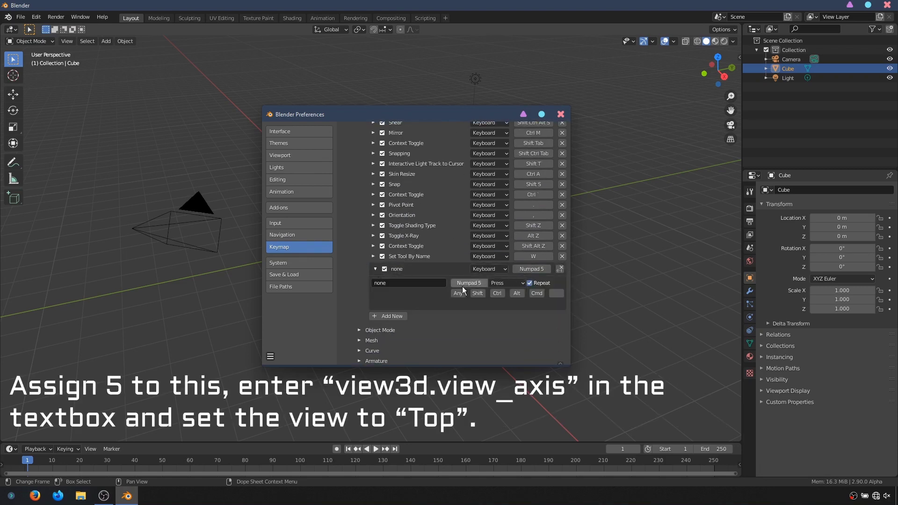
{"action": "key", "text": "KP_5"}
{"action": "left_click", "coordinate": [408, 283]}
{"action": "type", "text": "view3d.view_axis"}
{"action": "key", "text": "Return"}
{"action": "left_click", "coordinate": [411, 315]}
{"action": "left_click", "coordinate": [420, 280]}
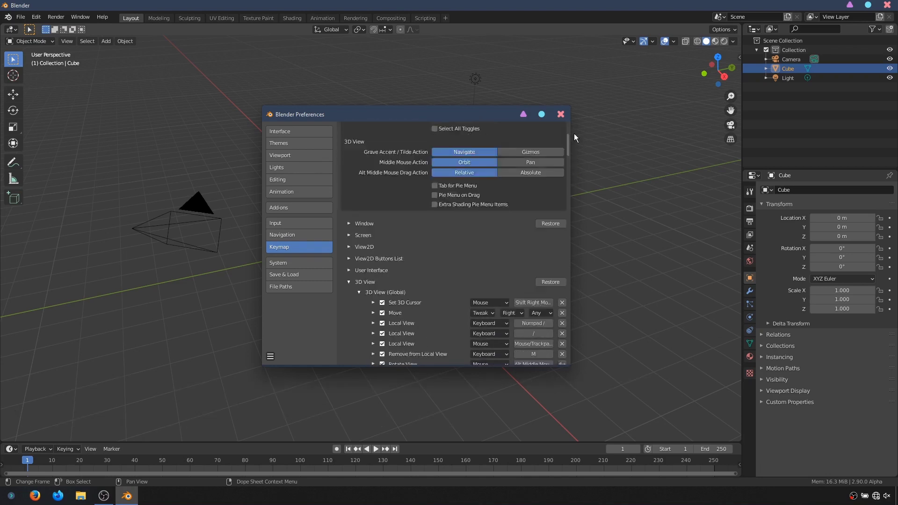
{"action": "type", "text": "6"}
Step: Change the Numpad 6 View Orbit entry to view3d.view_axis with view Bottom
{"action": "key", "text": "Return"}
{"action": "left_click", "coordinate": [356, 215]}
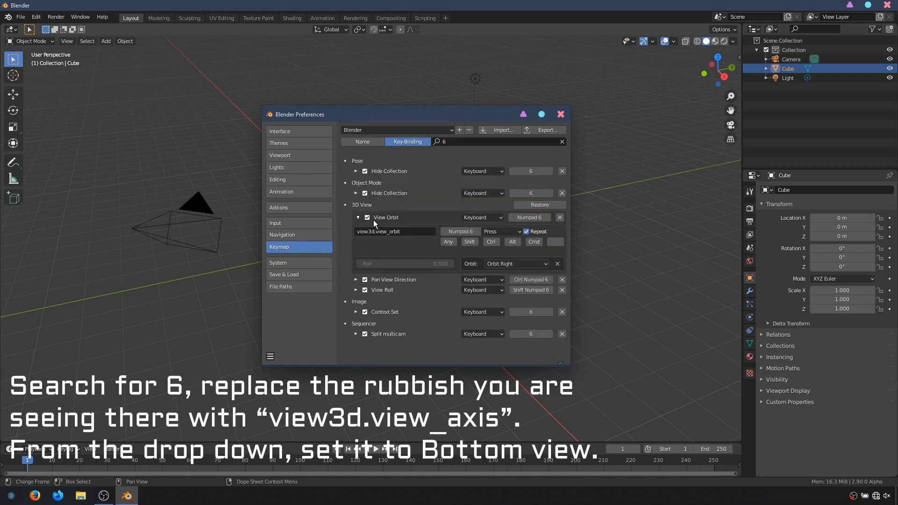
{"action": "left_click", "coordinate": [374, 231]}
{"action": "type", "text": "view3d.view_axis"}
{"action": "key", "text": "Return"}
{"action": "left_click", "coordinate": [397, 264]}
{"action": "left_click", "coordinate": [380, 276]}
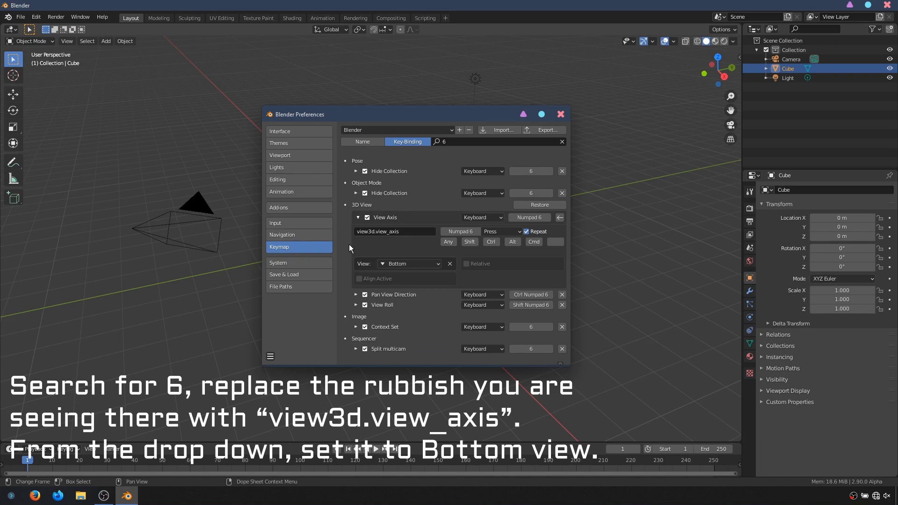
Step: Add a 3D View (Global) ';' binding running view3d.view_roll
{"action": "left_click", "coordinate": [562, 141]}
{"action": "left_click_drag", "start_coordinate": [568, 142], "coordinate": [567, 312]}
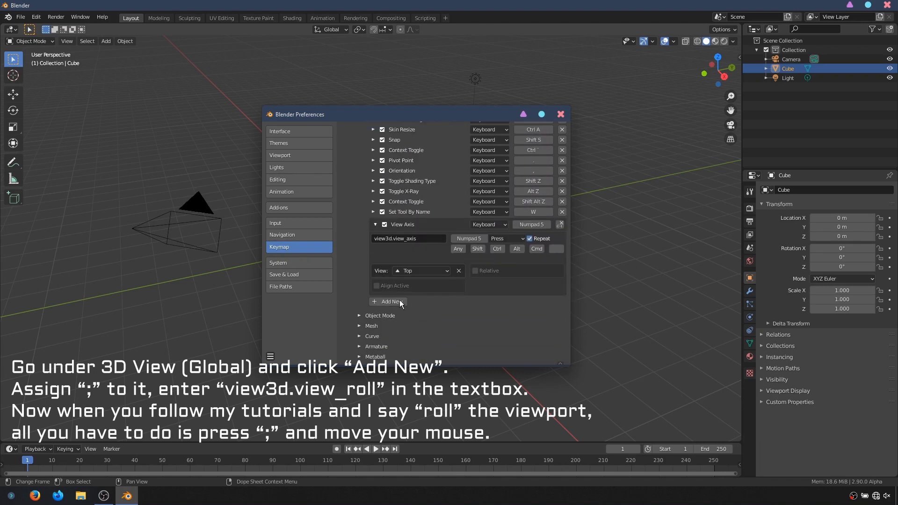
{"action": "left_click", "coordinate": [393, 301]}
{"action": "left_click", "coordinate": [375, 302]}
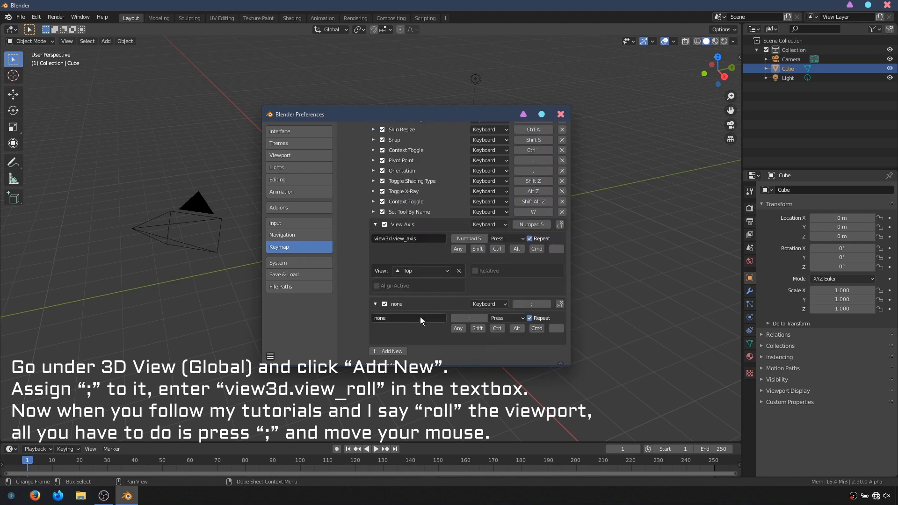
{"action": "double_click", "coordinate": [420, 317]}
{"action": "type", "text": "view3d.view_roll"}
{"action": "key", "text": "Return"}
{"action": "mouse_move", "coordinate": [568, 292]}
{"action": "left_mouse_down"}
{"action": "mouse_move", "coordinate": [562, 189]}
{"action": "mouse_move", "coordinate": [549, 143]}
{"action": "left_mouse_up"}
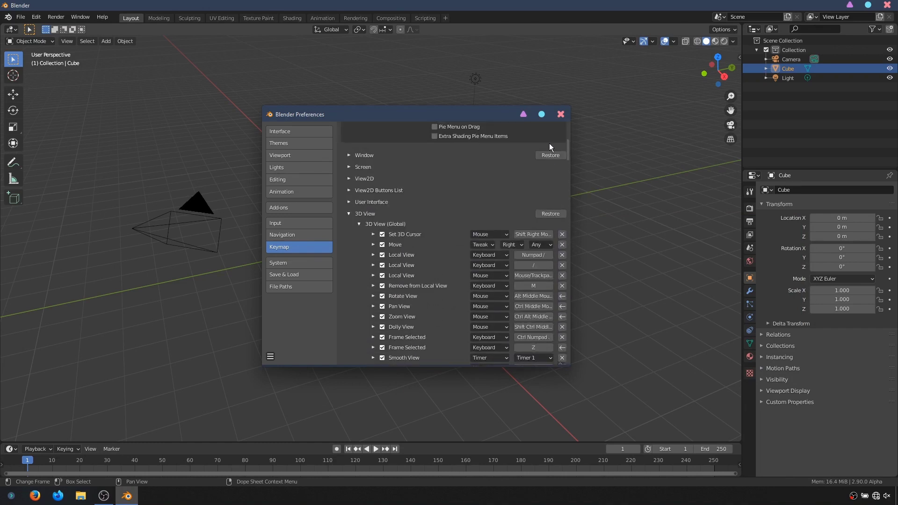
Step: Add a Mesh (Global) Ctrl+Tab binding: wm.call_menu with VIEW3D_MT_edit_mesh_select_mode
{"action": "left_click", "coordinate": [362, 224]}
{"action": "left_click", "coordinate": [359, 244]}
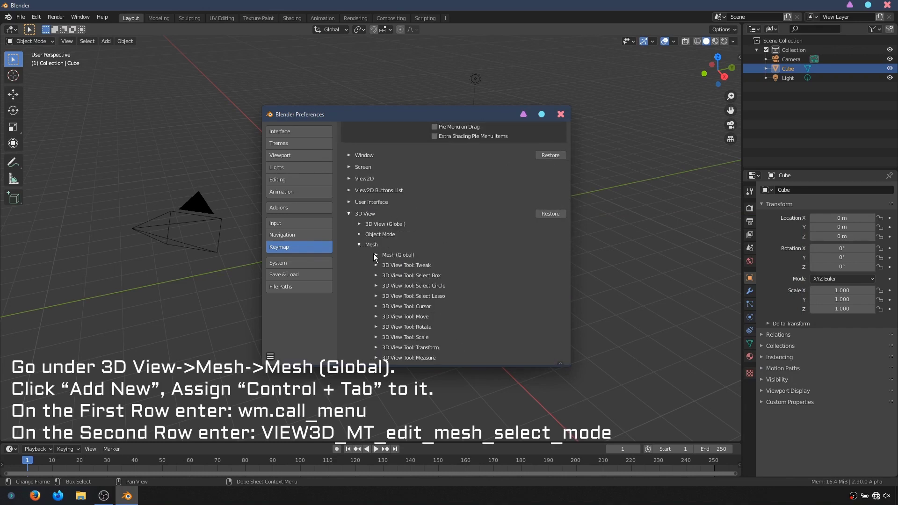
{"action": "left_click", "coordinate": [375, 255]}
{"action": "left_click_drag", "start_coordinate": [568, 164], "coordinate": [570, 267]}
{"action": "left_click", "coordinate": [406, 227]}
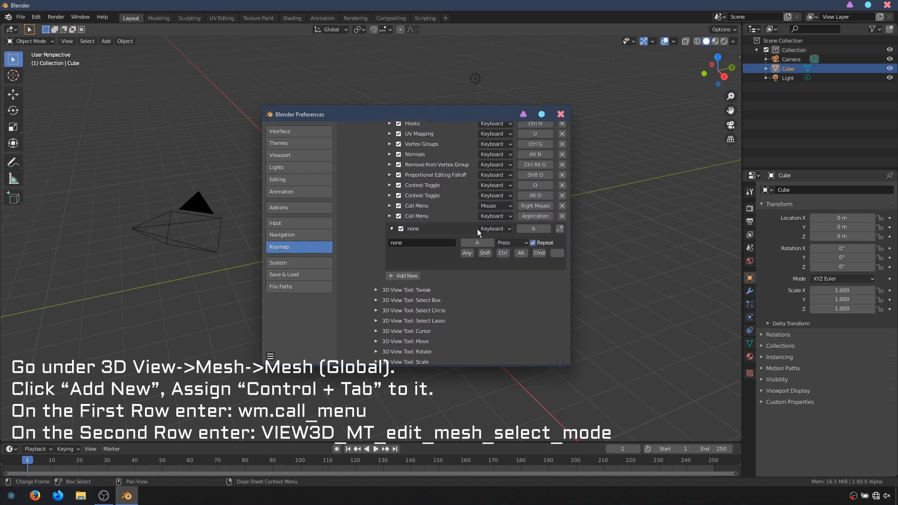
{"action": "left_click", "coordinate": [535, 228]}
{"action": "key", "text": "ctrl+Tab"}
{"action": "left_click", "coordinate": [420, 242]}
{"action": "type", "text": "wm.call_menu"}
{"action": "key", "text": "Return"}
{"action": "left_click", "coordinate": [440, 275]}
{"action": "type", "text": "VIEW3D_MT_edit_mesh_select_mode"}
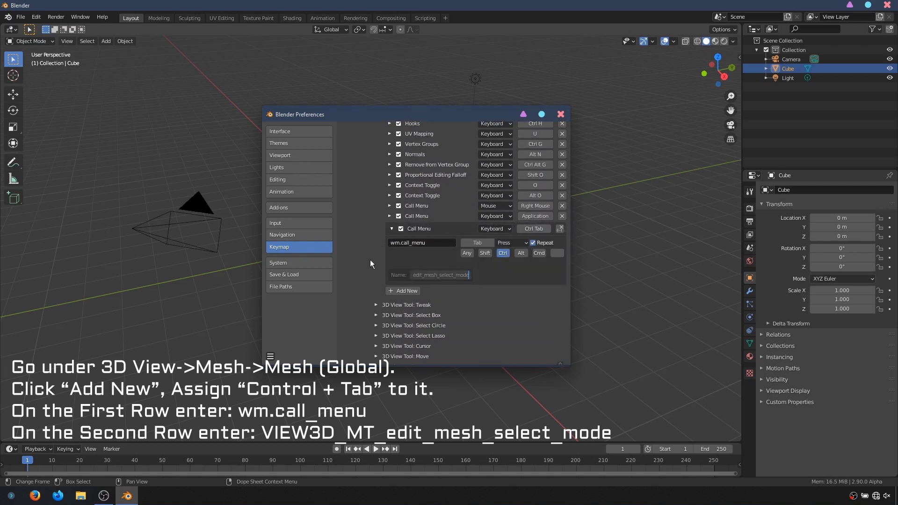
{"action": "key", "text": "Return"}
Step: Scroll back up and collapse the Mesh keymap section
{"action": "scroll", "coordinate": [568, 230], "scroll_direction": "up", "scroll_amount": 5}
{"action": "scroll", "coordinate": [568, 230], "scroll_direction": "up", "scroll_amount": 5}
{"action": "scroll", "coordinate": [566, 198], "scroll_direction": "up", "scroll_amount": 5}
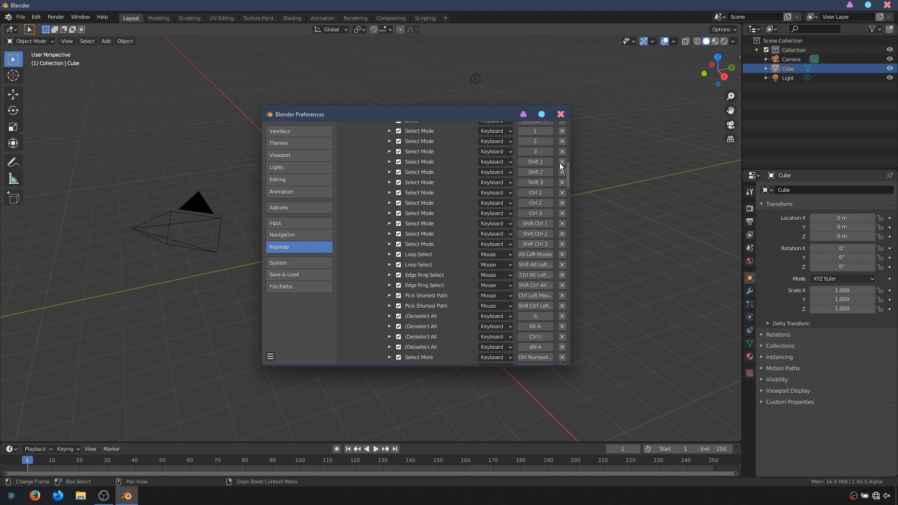
{"action": "scroll", "coordinate": [462, 196], "scroll_direction": "up", "scroll_amount": 10}
{"action": "left_click", "coordinate": [371, 206]}
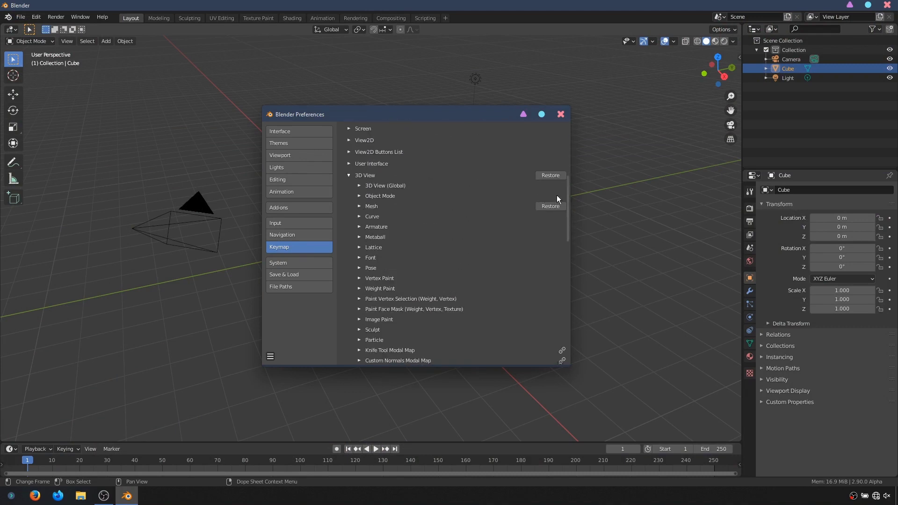
{"action": "scroll", "coordinate": [568, 191], "scroll_direction": "up", "scroll_amount": 2}
{"action": "scroll", "coordinate": [567, 172], "scroll_direction": "up", "scroll_amount": 4}
Step: Find Redo with a name search for 'redo' in the keymap and rebind it to Ctrl+Y
{"action": "left_click", "coordinate": [365, 280]}
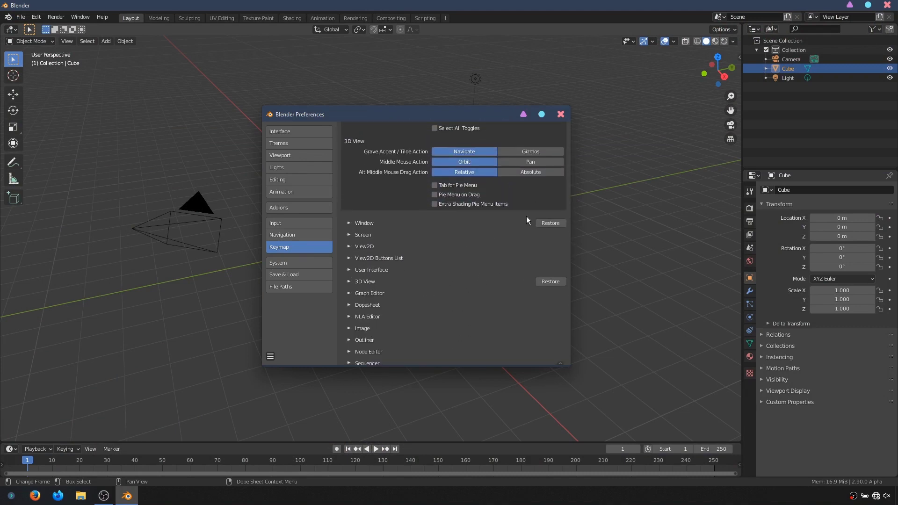
{"action": "scroll", "coordinate": [568, 211], "scroll_direction": "up", "scroll_amount": 5}
{"action": "left_click", "coordinate": [362, 141]}
{"action": "left_click", "coordinate": [467, 141]}
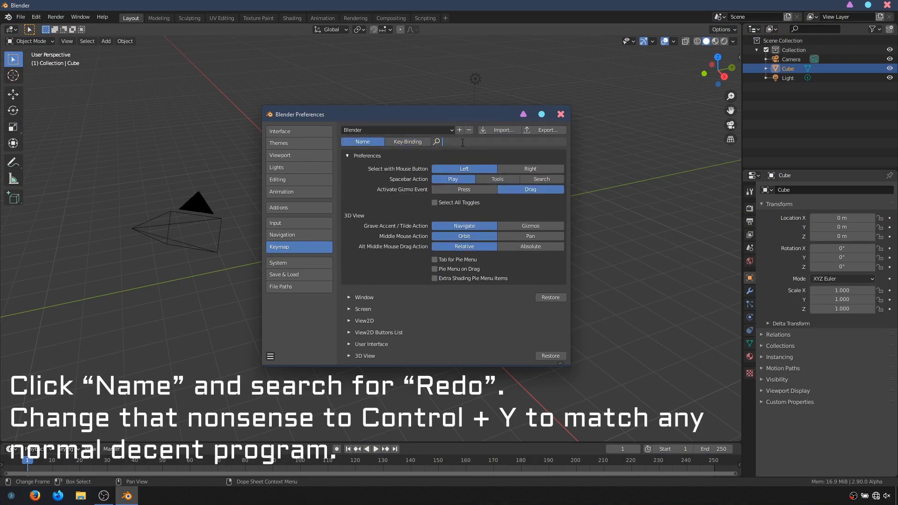
{"action": "type", "text": "redo"}
{"action": "key", "text": "Return"}
{"action": "left_click", "coordinate": [525, 172]}
{"action": "key", "text": "ctrl+y"}
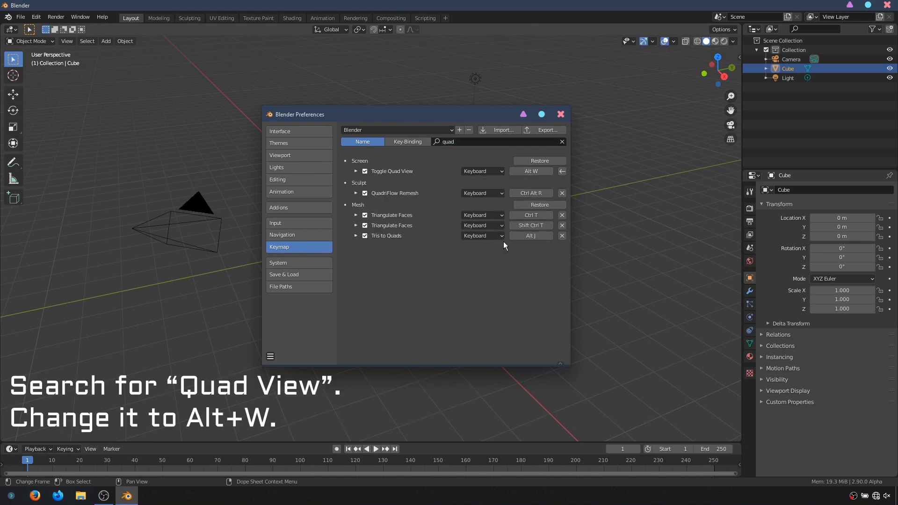
{"action": "left_click", "coordinate": [405, 143]}
{"action": "type", "text": "alt"}
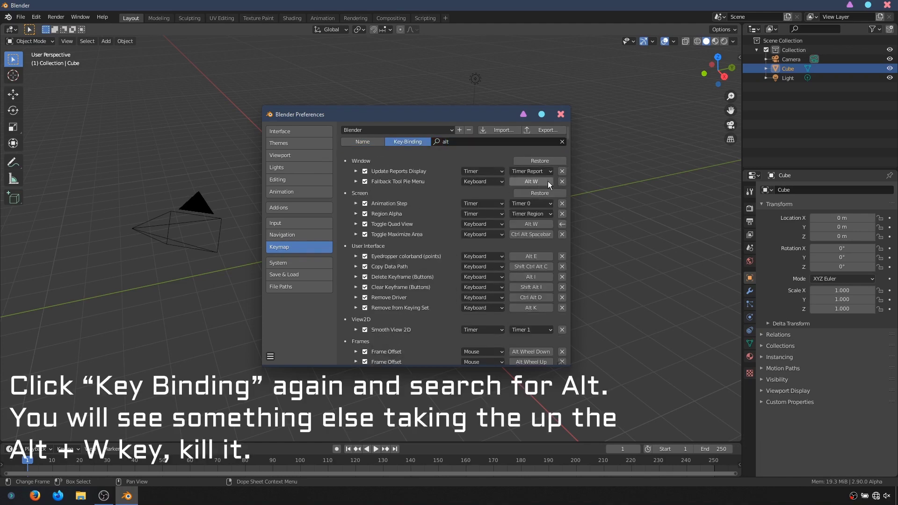
Step: Delete the Alt+W Fallback Tool Pie Menu binding and the 3D View wheel Zoom View bindings
{"action": "left_click", "coordinate": [563, 181]}
{"action": "left_click", "coordinate": [465, 142]}
{"action": "type", "text": "wheel"}
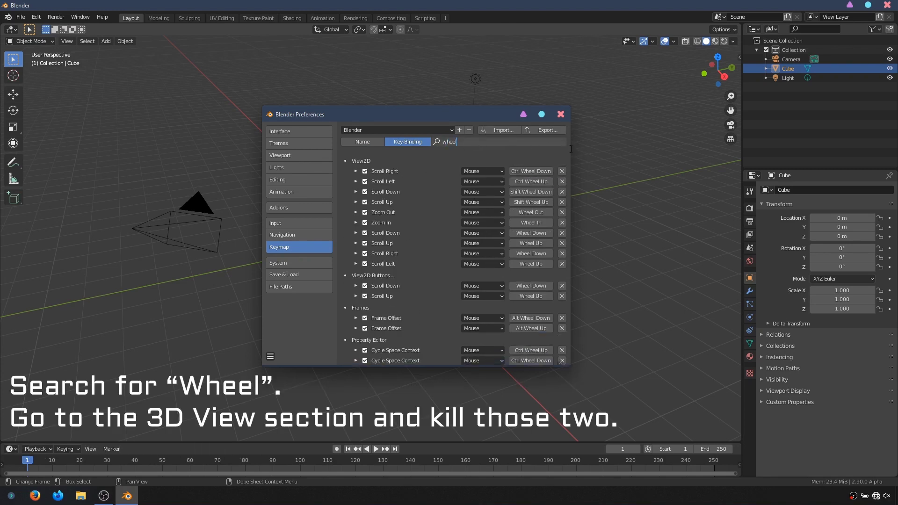
{"action": "left_click_drag", "start_coordinate": [569, 148], "coordinate": [570, 239]}
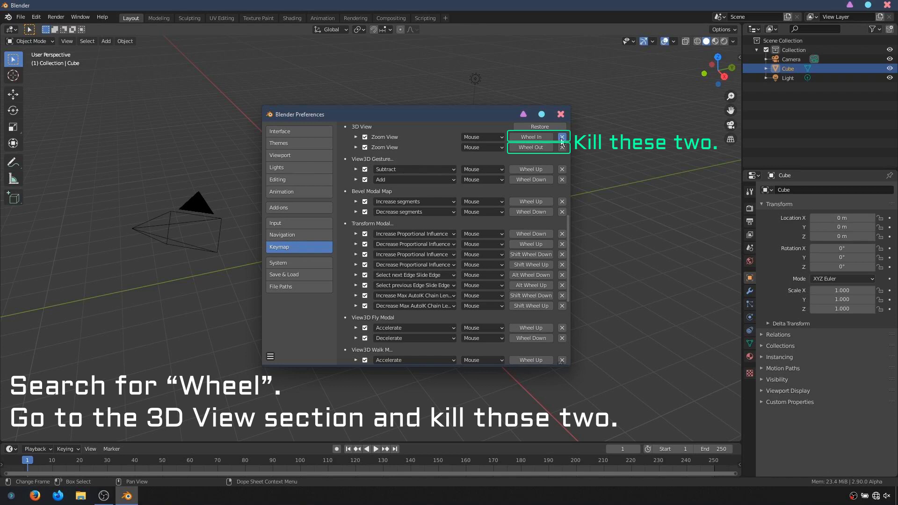
{"action": "left_click", "coordinate": [562, 137]}
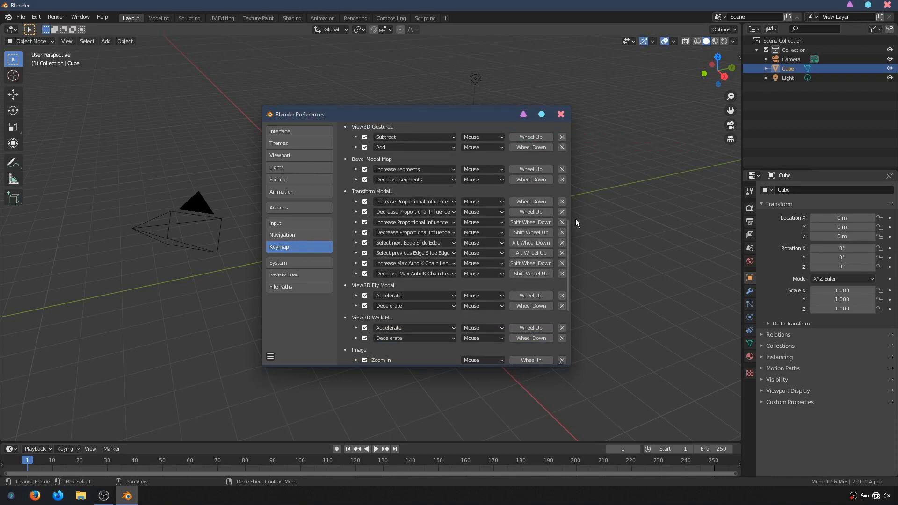
{"action": "left_click_drag", "start_coordinate": [575, 219], "coordinate": [571, 134]}
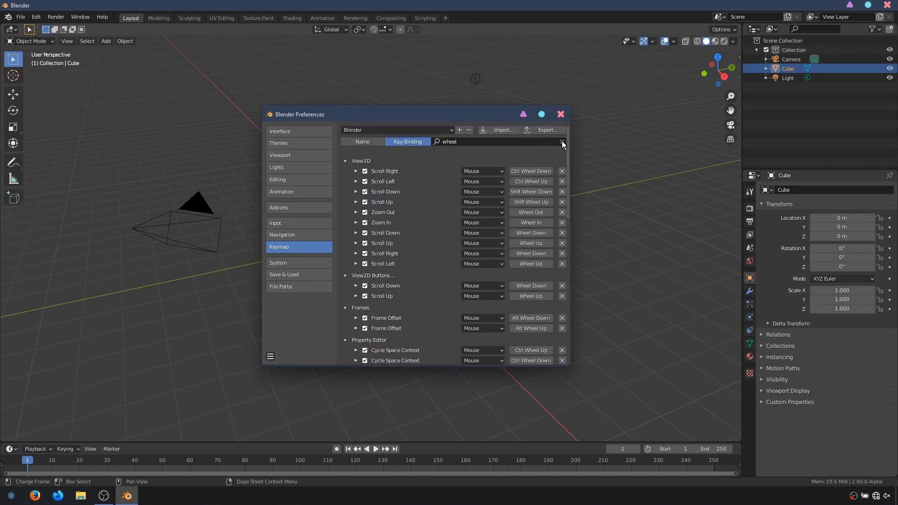
Step: Clear the keymap search and search by name for 'brush'
{"action": "left_click", "coordinate": [562, 141]}
{"action": "left_click", "coordinate": [367, 140]}
{"action": "left_click", "coordinate": [508, 140]}
{"action": "type", "text": "brush"}
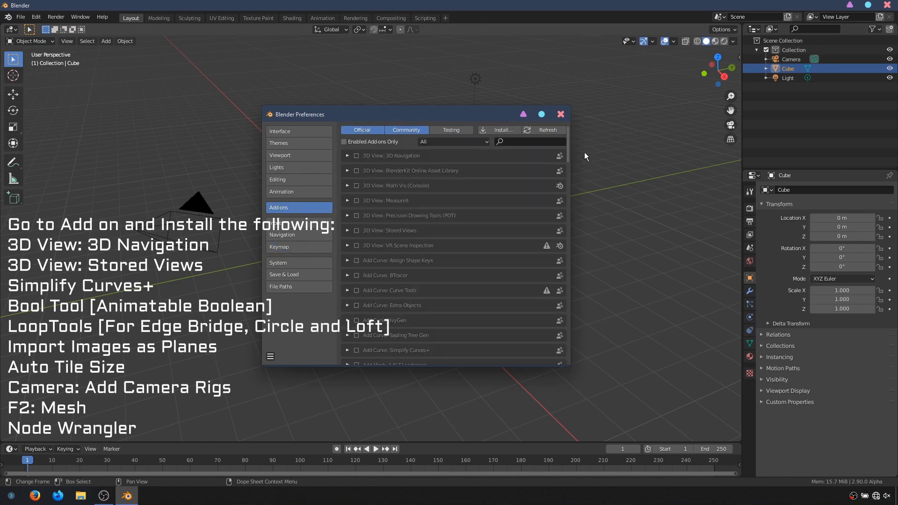
Step: Enable the 3D View: 3D Navigation and Simplify Curves+ add-ons
{"action": "left_click", "coordinate": [356, 157]}
{"action": "left_click", "coordinate": [562, 142]}
{"action": "type", "text": "store"}
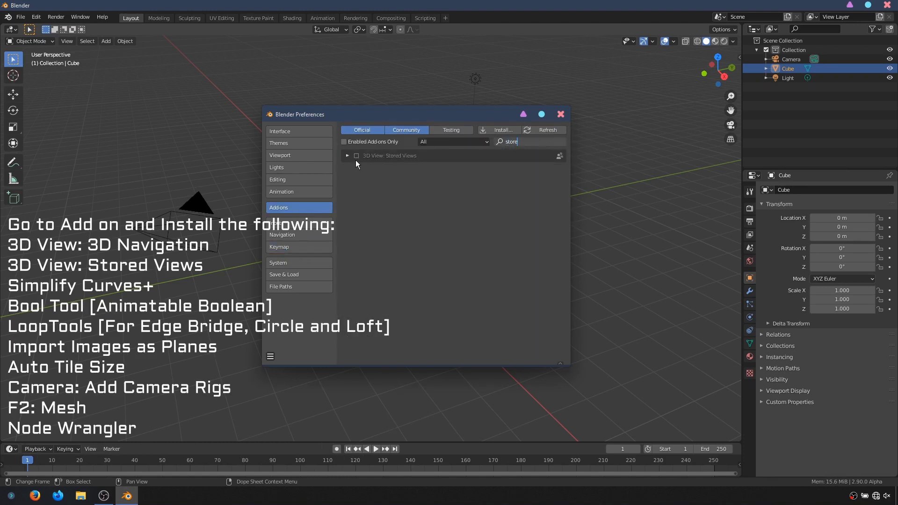
{"action": "left_click", "coordinate": [514, 142]}
{"action": "type", "text": "simpl"}
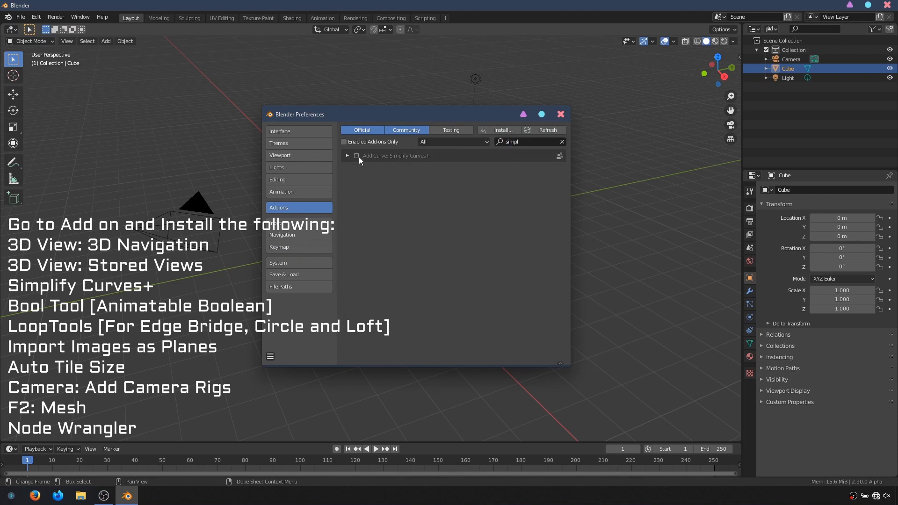
{"action": "left_click", "coordinate": [356, 156]}
Step: Enable the Bool Tool and Import Images as Planes add-ons, also searching 'loop'
{"action": "left_click", "coordinate": [561, 141]}
{"action": "left_click", "coordinate": [513, 142]}
{"action": "type", "text": "bool"}
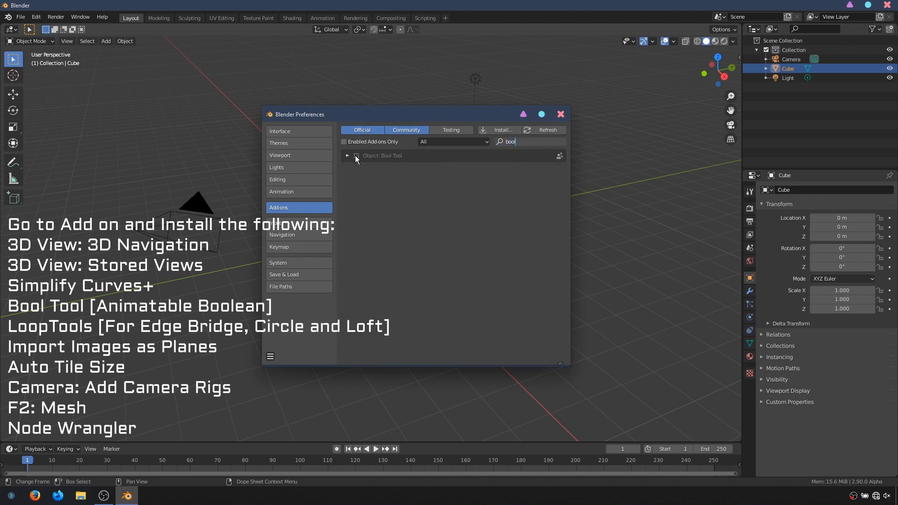
{"action": "left_click", "coordinate": [356, 156]}
{"action": "type", "text": "loop"}
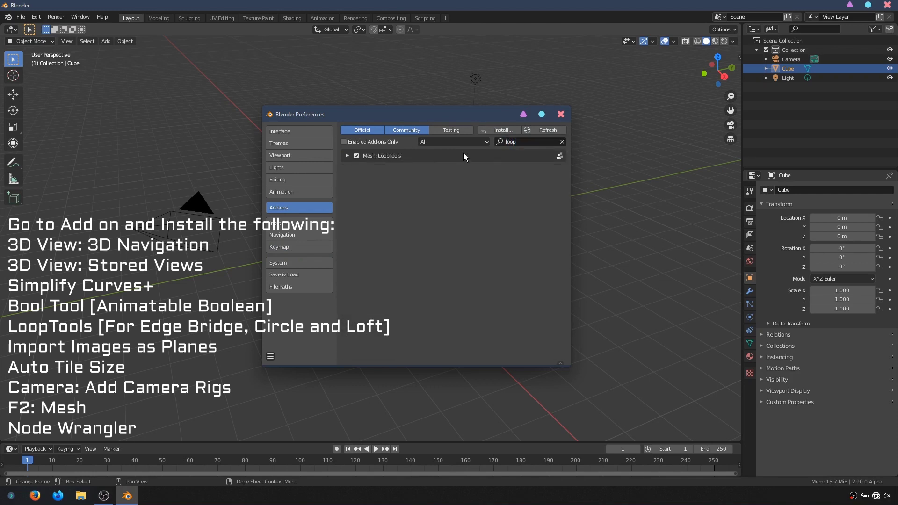
{"action": "left_click", "coordinate": [531, 142]}
{"action": "type", "text": "import"}
{"action": "left_click", "coordinate": [357, 186]}
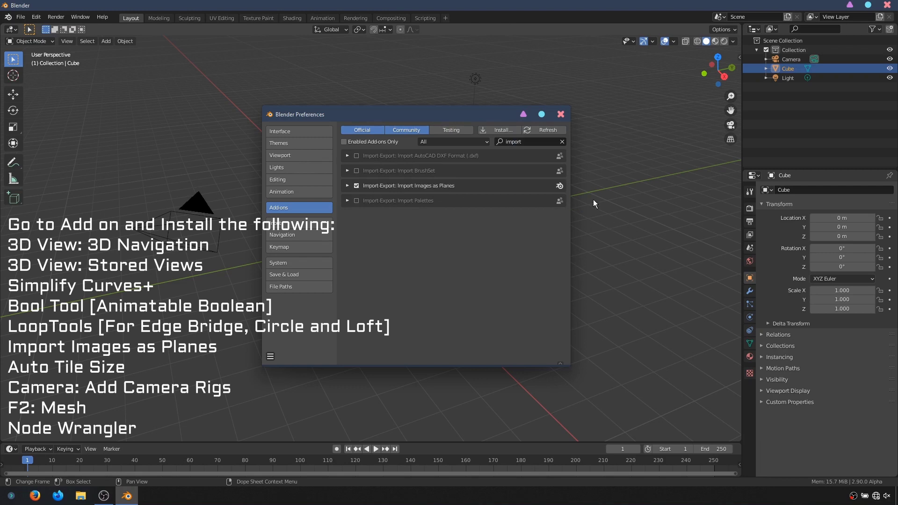
Step: Filter the add-on list for 'tile', then for 'camera' add-ons
{"action": "left_click", "coordinate": [561, 142]}
{"action": "left_click", "coordinate": [528, 142]}
{"action": "type", "text": "tile"}
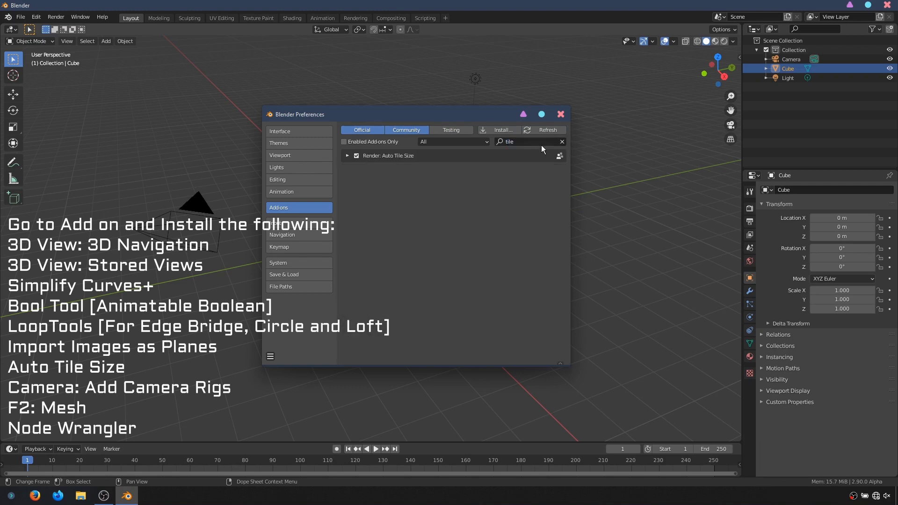
{"action": "left_click", "coordinate": [542, 141]}
{"action": "type", "text": "camera"}
{"action": "key", "text": "Return"}
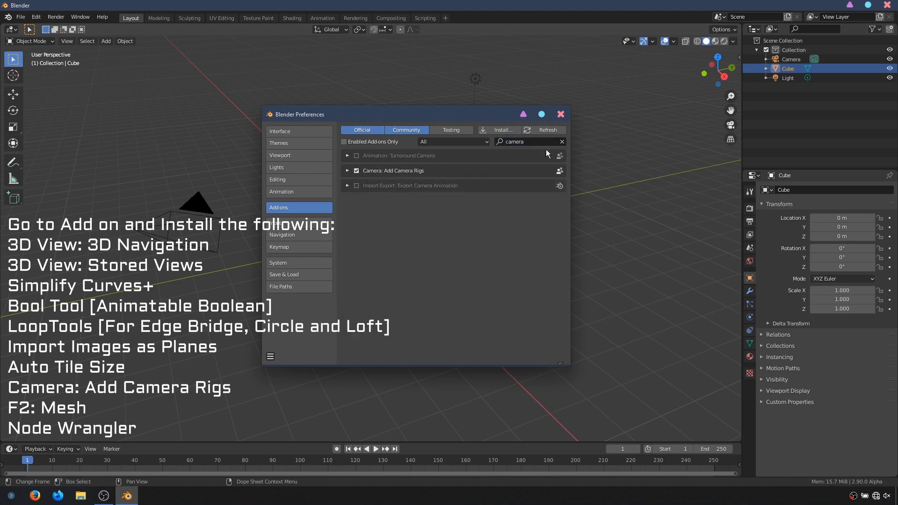
Step: Enable the Mesh: F2 add-on and clear the add-on search
{"action": "left_click", "coordinate": [533, 141]}
{"action": "type", "text": "f2"}
{"action": "key", "text": "Return"}
{"action": "left_click", "coordinate": [356, 155]}
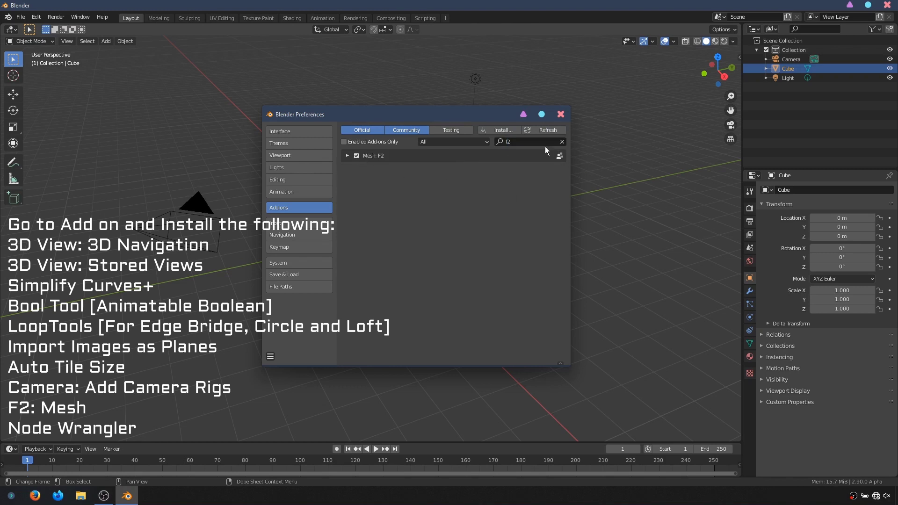
{"action": "left_click", "coordinate": [562, 141]}
{"action": "left_click", "coordinate": [270, 356]}
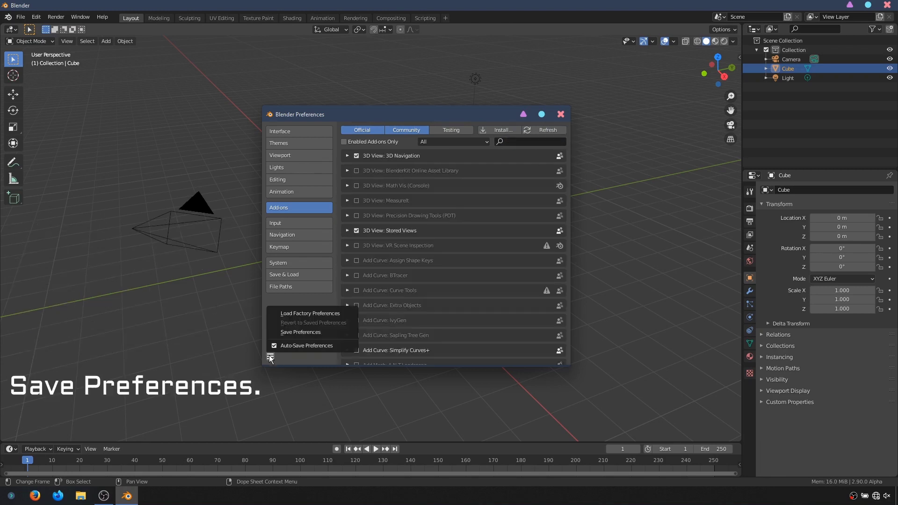
Step: Save and close preferences, then use a MatCap viewport lighting with Backface Culling on
{"action": "left_click", "coordinate": [303, 332]}
{"action": "left_click", "coordinate": [560, 114]}
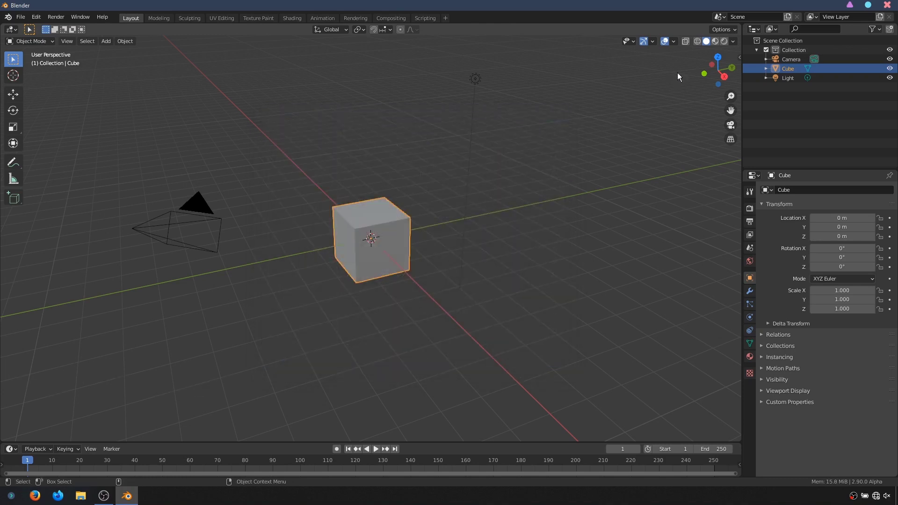
{"action": "left_click", "coordinate": [732, 41]}
{"action": "left_click", "coordinate": [727, 87]}
{"action": "left_click", "coordinate": [743, 104]}
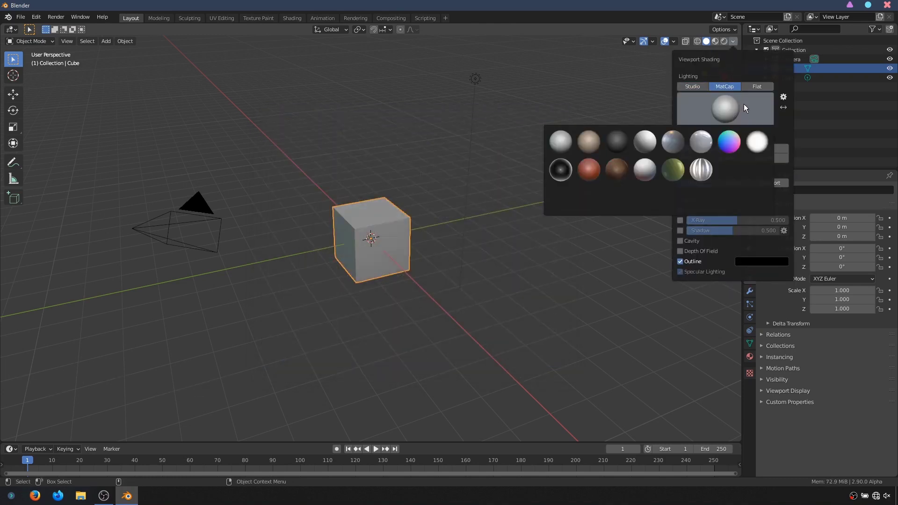
{"action": "left_click", "coordinate": [670, 142]}
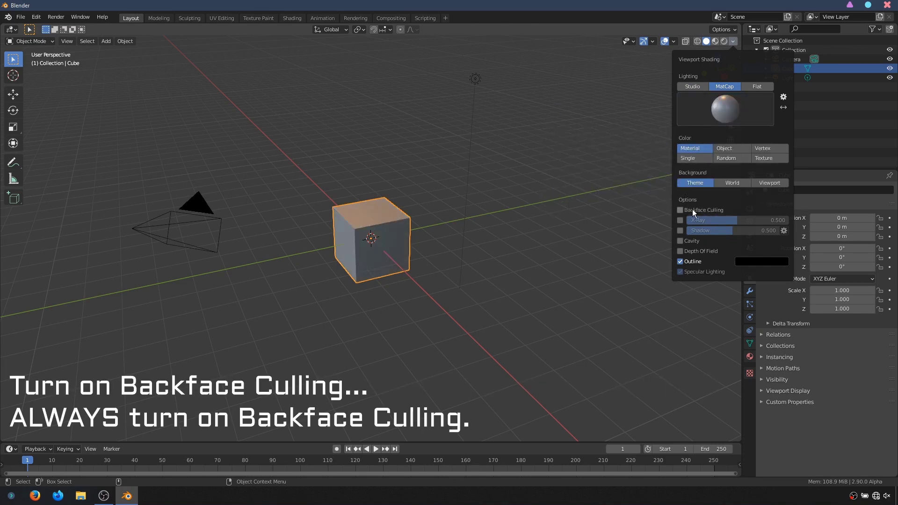
{"action": "left_click", "coordinate": [680, 210]}
Step: Switch the render engine to Cycles with Adaptive Sampling and viewport denoising on
{"action": "left_click", "coordinate": [750, 208]}
{"action": "left_click", "coordinate": [834, 190]}
{"action": "left_click", "coordinate": [834, 221]}
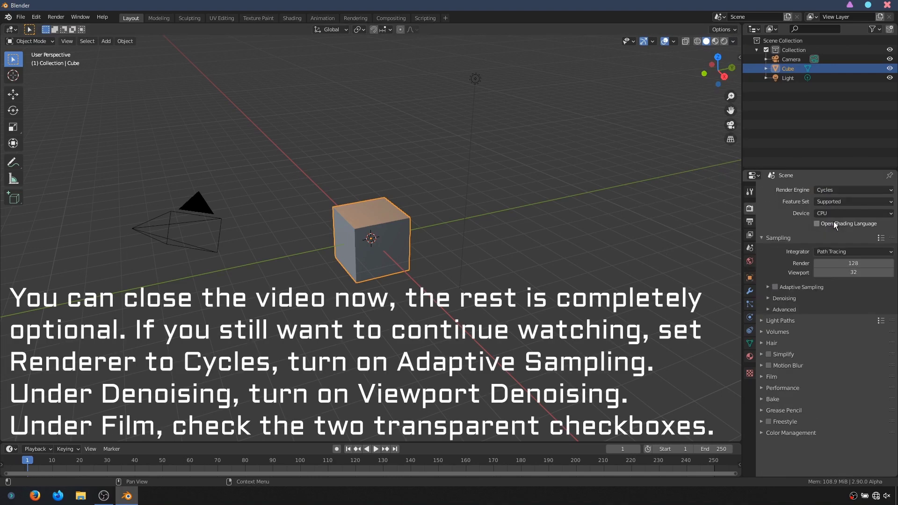
{"action": "left_click", "coordinate": [804, 287]}
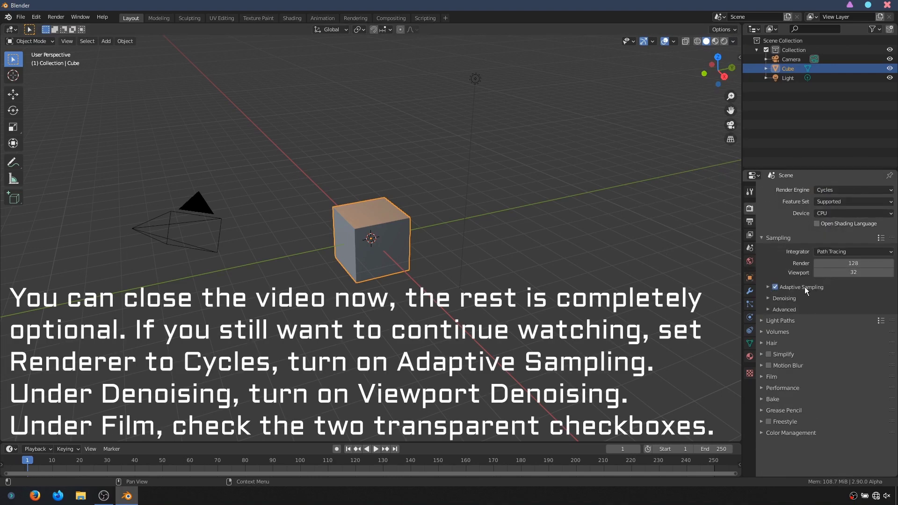
{"action": "left_click", "coordinate": [775, 298]}
{"action": "left_click", "coordinate": [816, 324]}
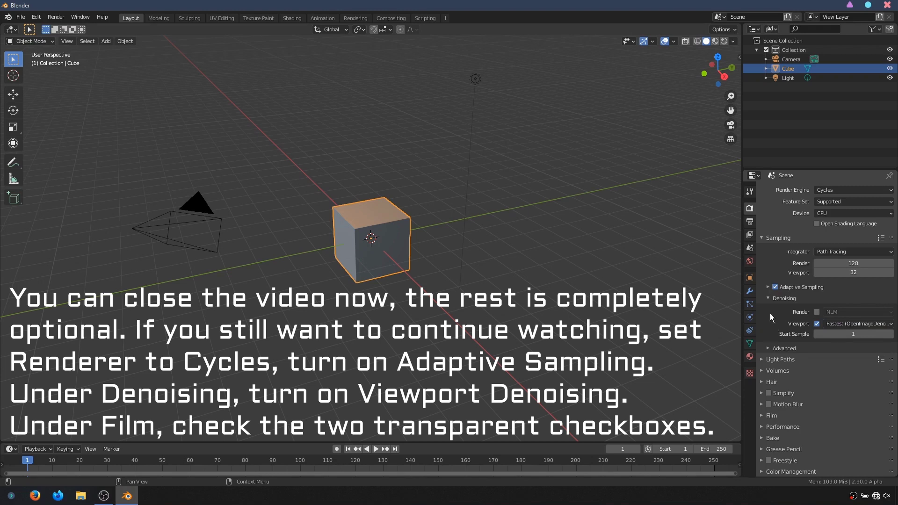
{"action": "left_click", "coordinate": [769, 297]}
Step: Make the film background and glass render transparent
{"action": "left_click", "coordinate": [760, 376]}
{"action": "scroll", "coordinate": [777, 391], "scroll_direction": "down", "scroll_amount": 1}
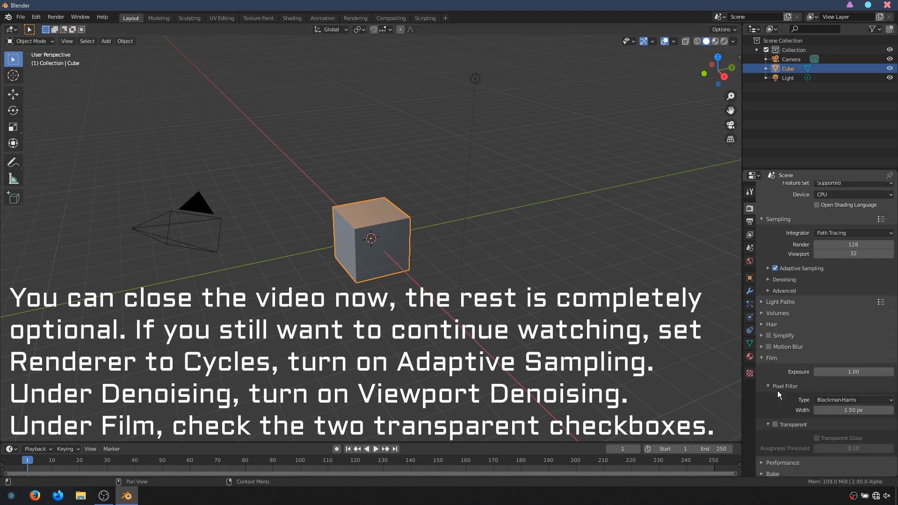
{"action": "scroll", "coordinate": [777, 393], "scroll_direction": "down", "scroll_amount": 2}
{"action": "left_click", "coordinate": [775, 388]}
{"action": "left_click", "coordinate": [816, 403]}
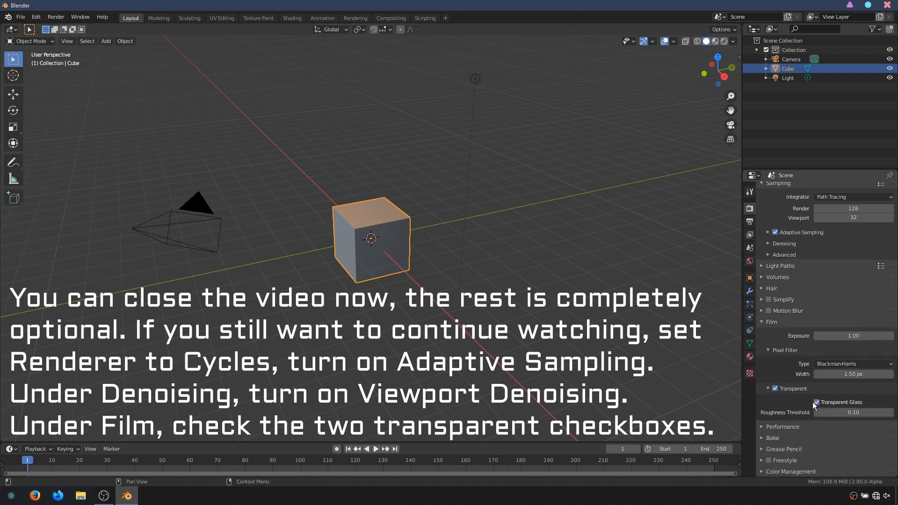
{"action": "left_click", "coordinate": [759, 321]}
Step: Turn on Render Region with Crop and include the Denoising Data pass
{"action": "left_click", "coordinate": [749, 221]}
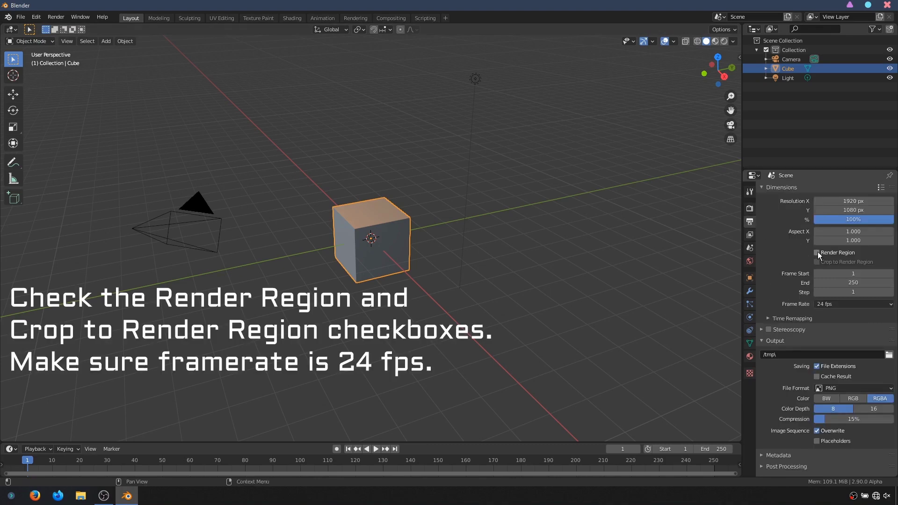
{"action": "left_click_drag", "start_coordinate": [817, 253], "coordinate": [817, 263]}
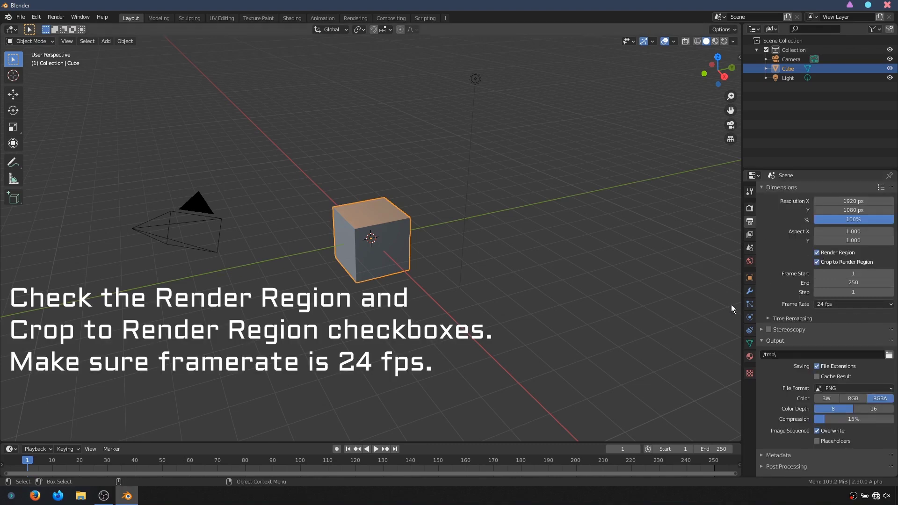
{"action": "left_click", "coordinate": [749, 235]}
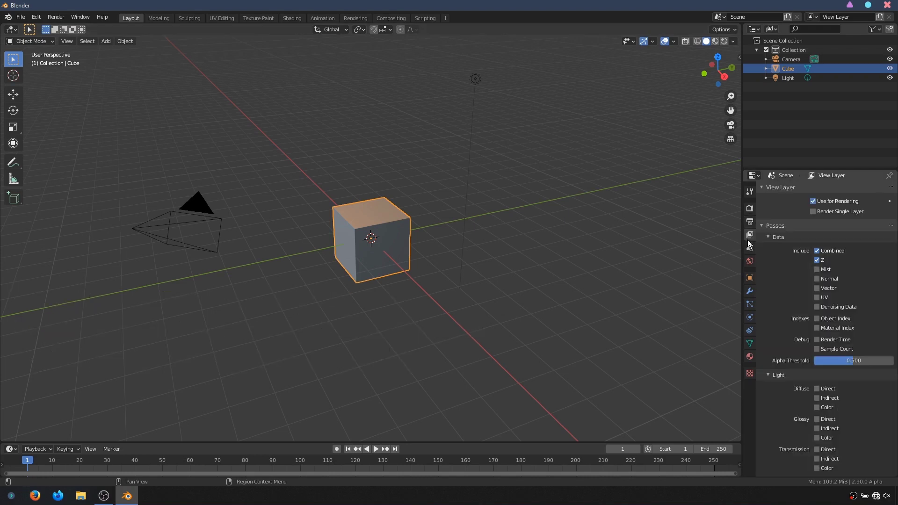
{"action": "left_click", "coordinate": [819, 308]}
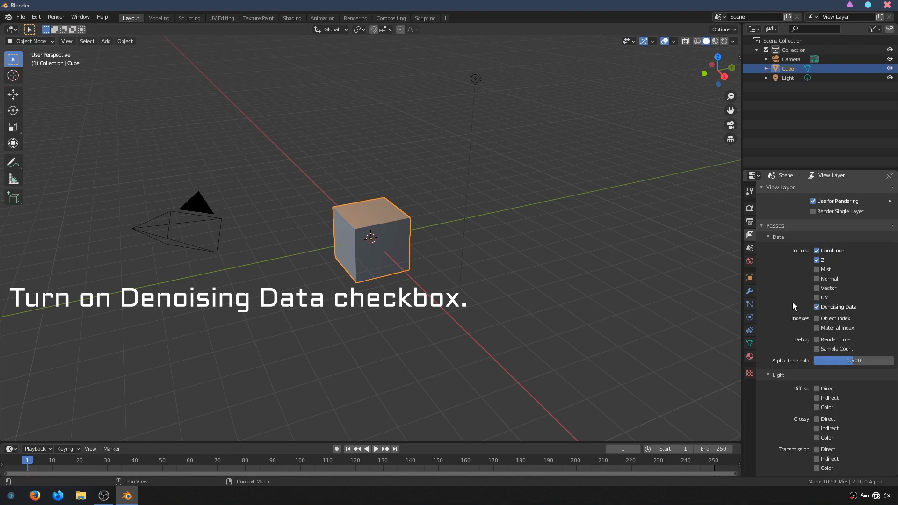
Step: Put the cube into Edit Mode and turn on Auto Merge in the tool options
{"action": "left_click", "coordinate": [30, 41]}
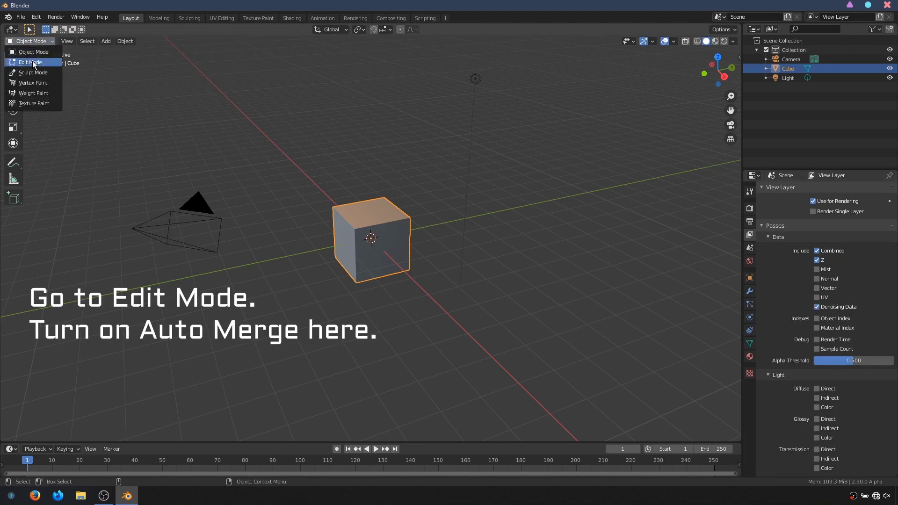
{"action": "left_click", "coordinate": [33, 64]}
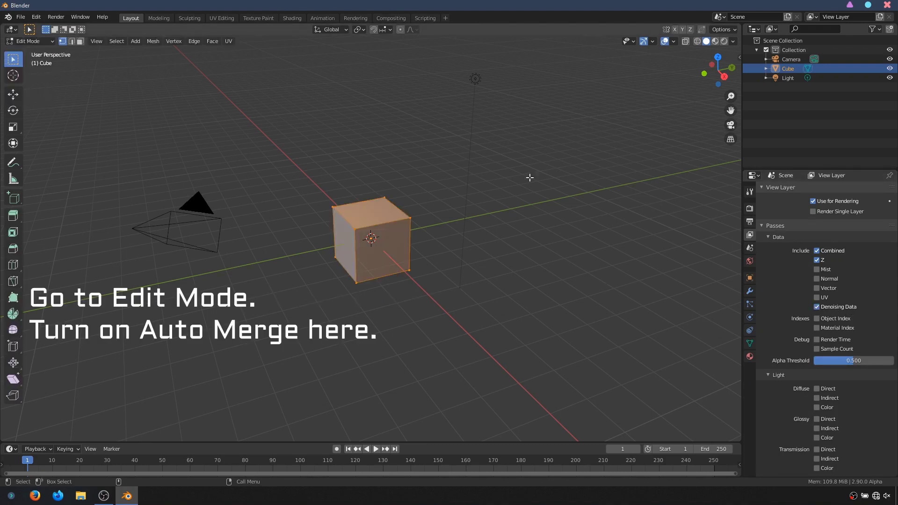
{"action": "left_click", "coordinate": [749, 191]}
{"action": "left_click", "coordinate": [762, 218]}
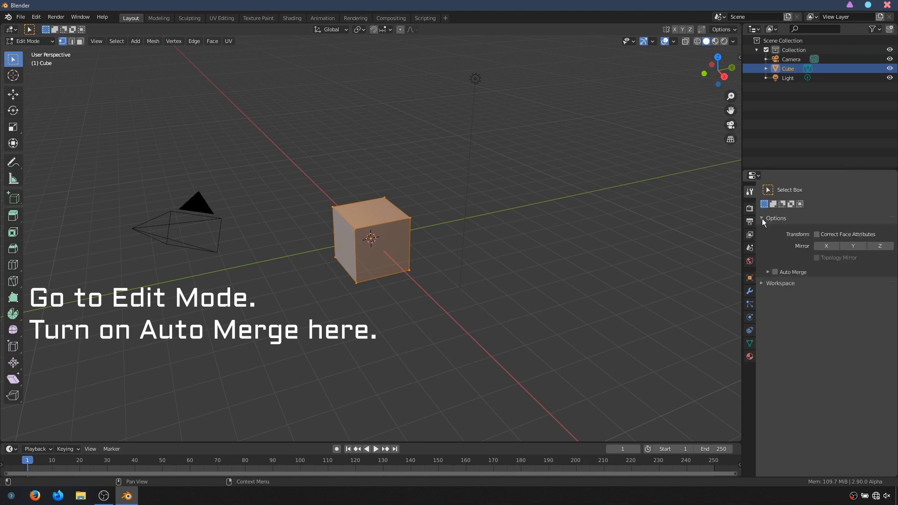
{"action": "left_click", "coordinate": [769, 272]}
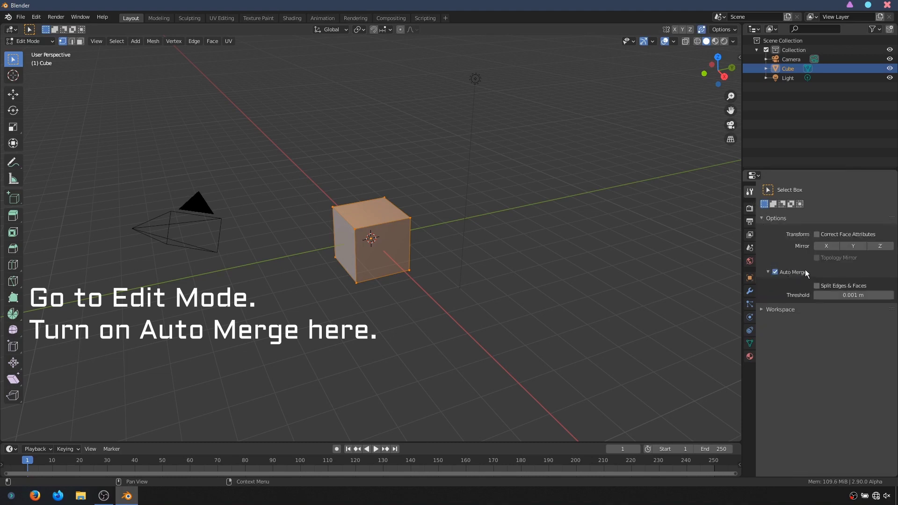
{"action": "left_click", "coordinate": [763, 272]}
{"action": "left_click", "coordinate": [762, 218]}
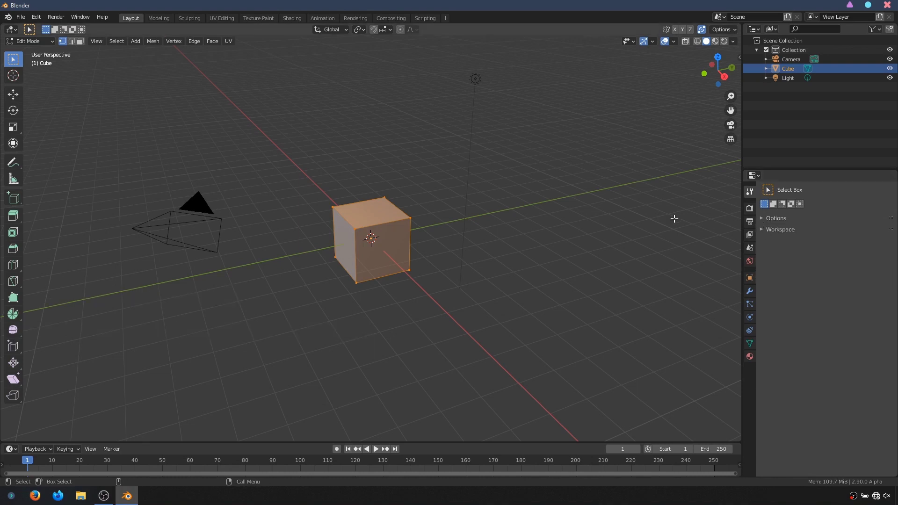
{"action": "left_click", "coordinate": [31, 41]}
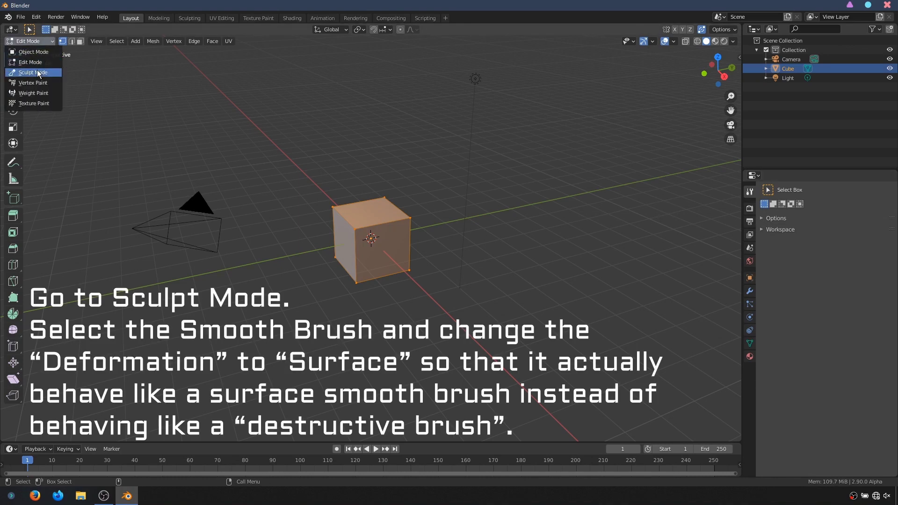
Step: In Sculpt Mode, give the Smooth brush Surface deformation, then return to Object Mode
{"action": "left_click", "coordinate": [33, 72]}
{"action": "left_click", "coordinate": [14, 206]}
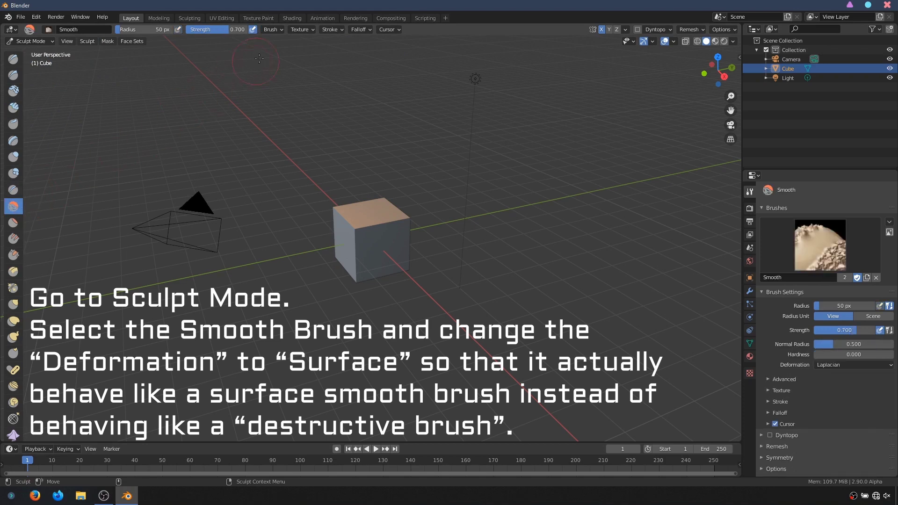
{"action": "left_click", "coordinate": [277, 29]}
{"action": "left_click", "coordinate": [306, 82]}
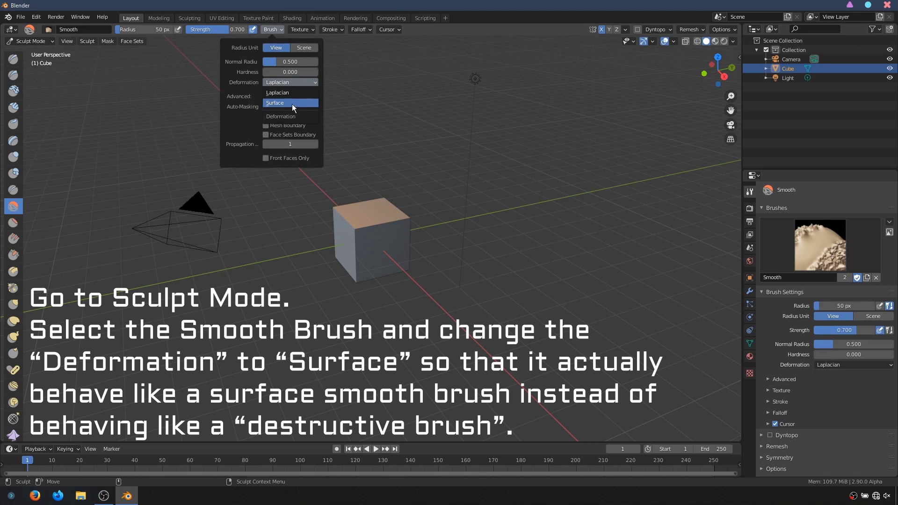
{"action": "left_click", "coordinate": [291, 104]}
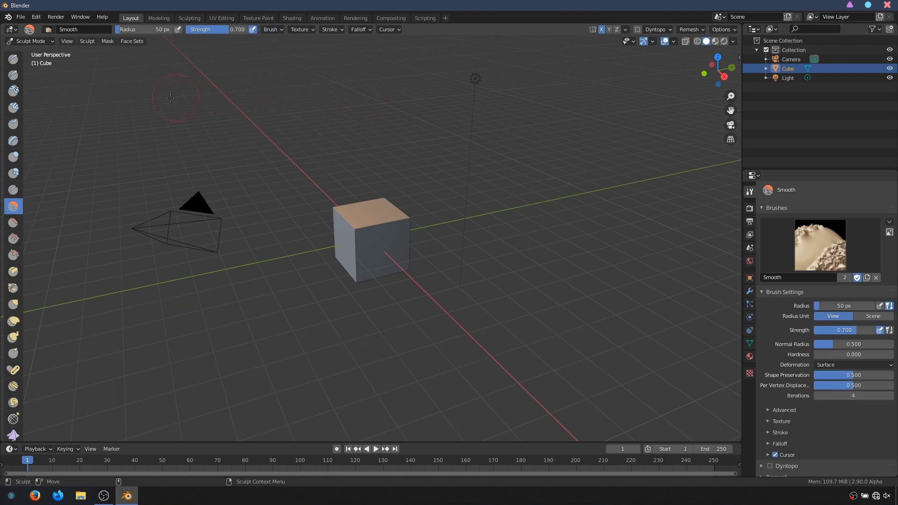
{"action": "left_click", "coordinate": [31, 41]}
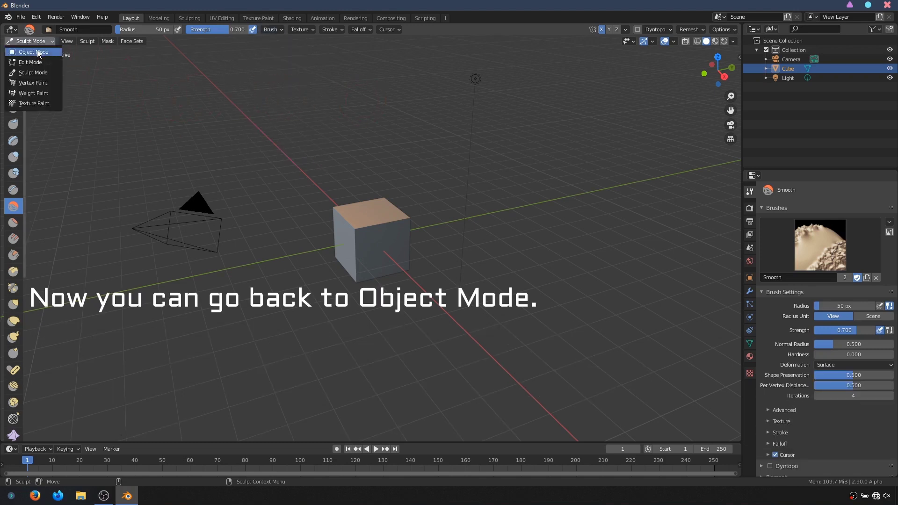
{"action": "left_click", "coordinate": [38, 52]}
{"action": "left_click", "coordinate": [36, 17]}
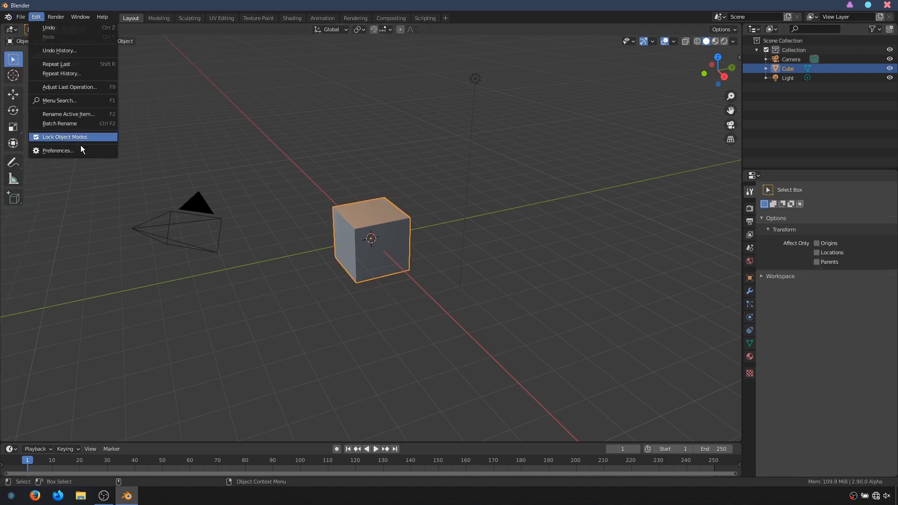
{"action": "left_click", "coordinate": [74, 136]}
{"action": "left_click", "coordinate": [57, 180]}
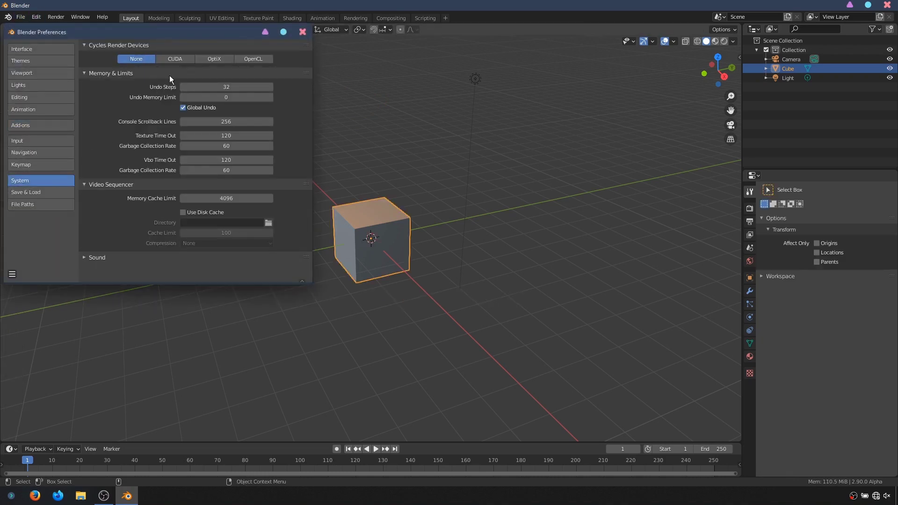
{"action": "left_click", "coordinate": [174, 60]}
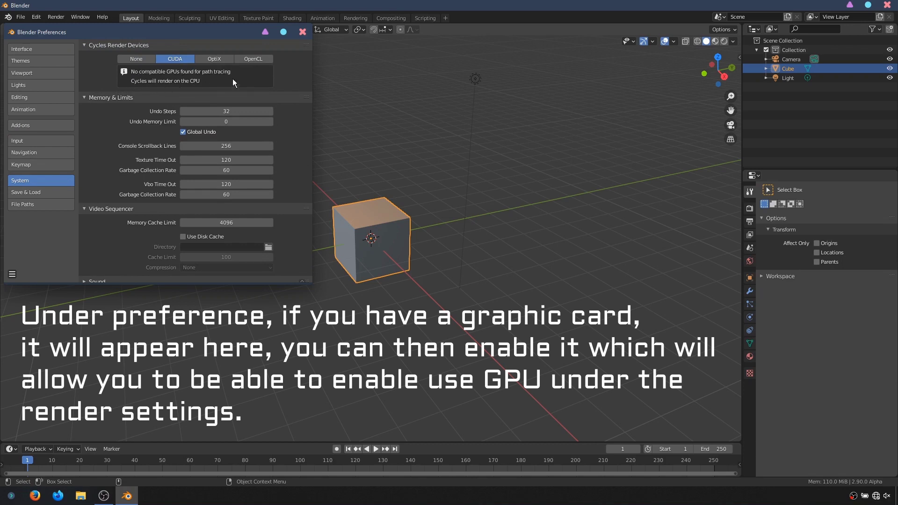
{"action": "left_click", "coordinate": [148, 59]}
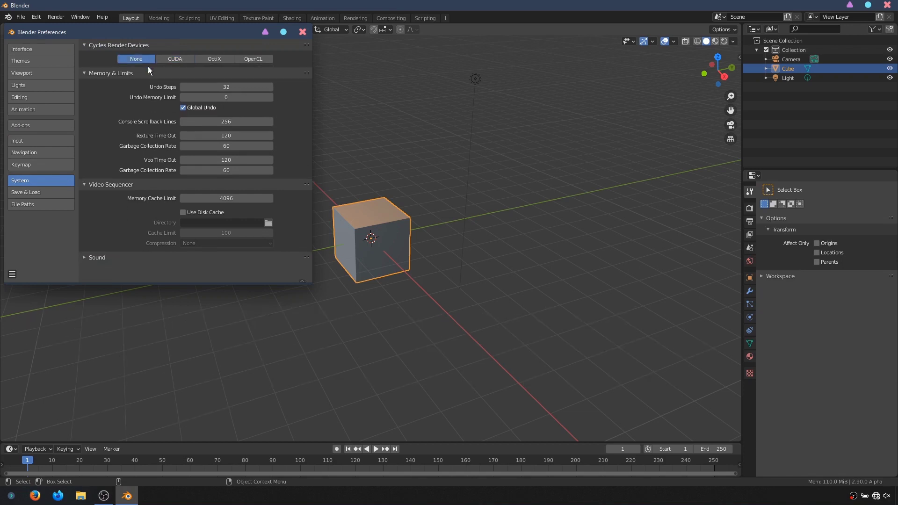
{"action": "left_click", "coordinate": [13, 274]}
{"action": "left_click", "coordinate": [302, 32]}
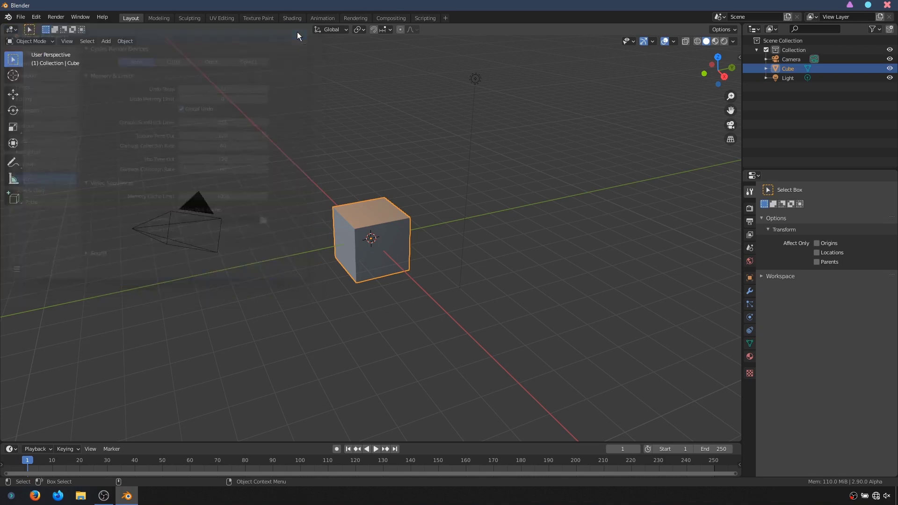
Step: Use File > Defaults > Save Startup File to store the customized setup
{"action": "left_click", "coordinate": [21, 16]}
{"action": "mouse_move", "coordinate": [38, 189]}
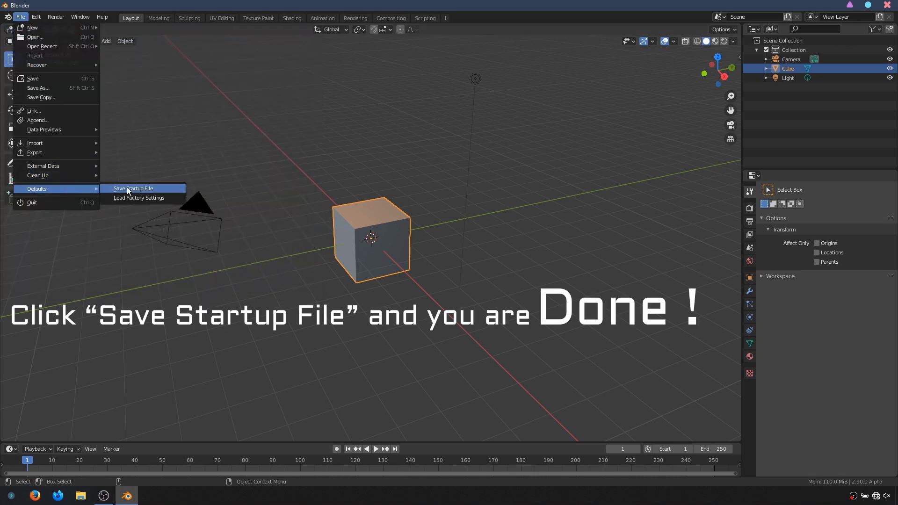
{"action": "left_click", "coordinate": [128, 189]}
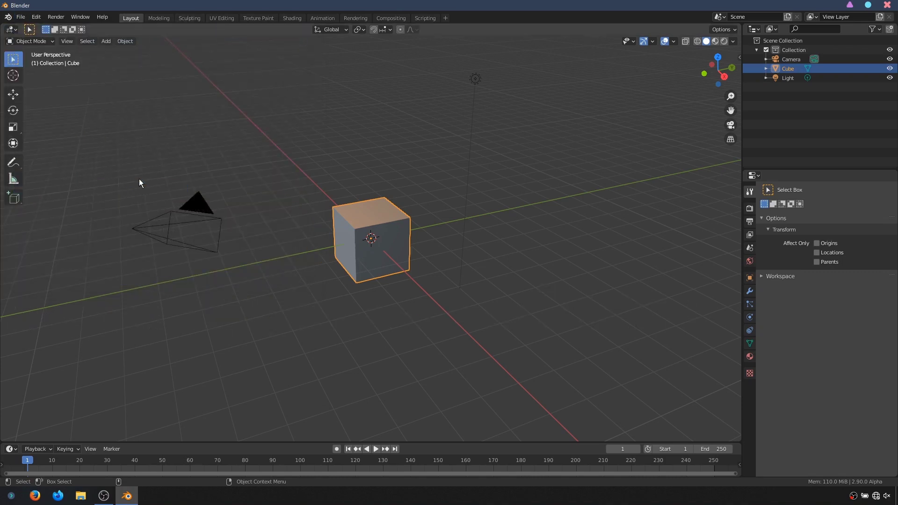